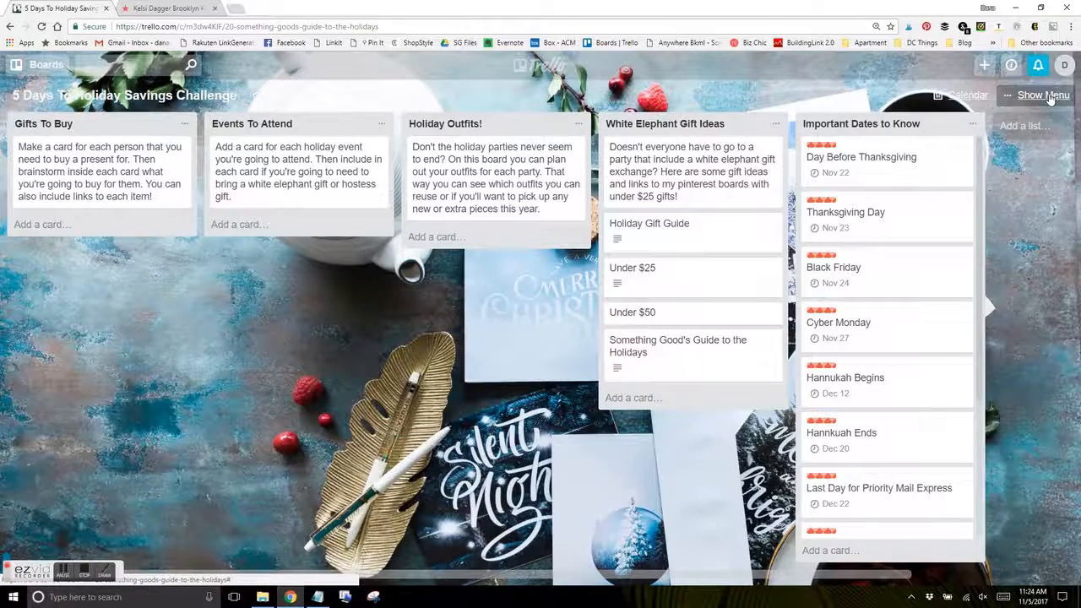
Copy the 5 Days To Holiday Savings Challenge board with its cards, titling it with the owner's first name plus "Holiday Savings Board".
click(1048, 96)
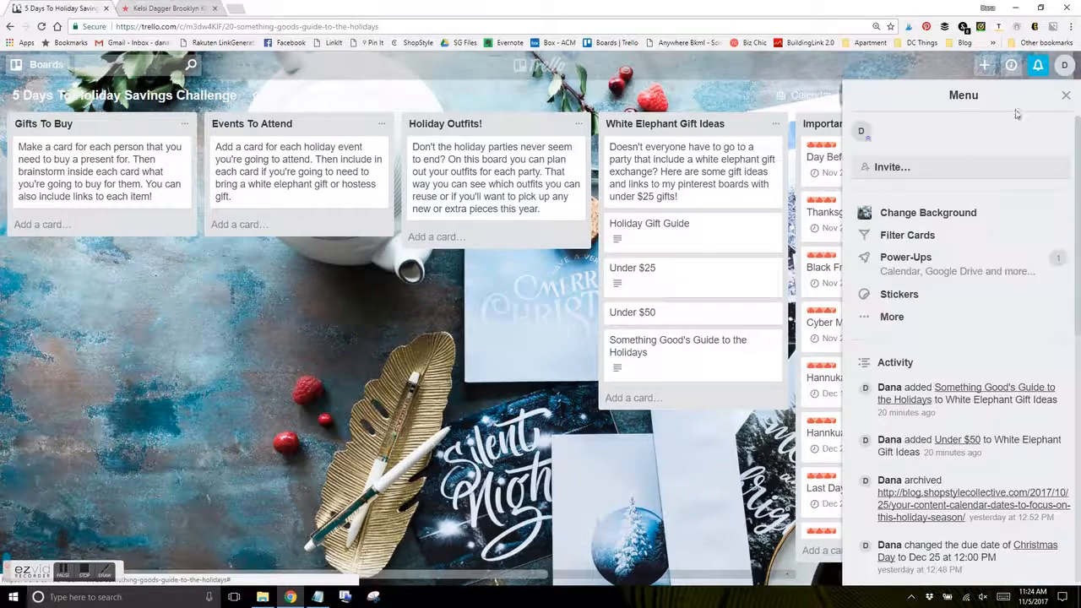
click(893, 318)
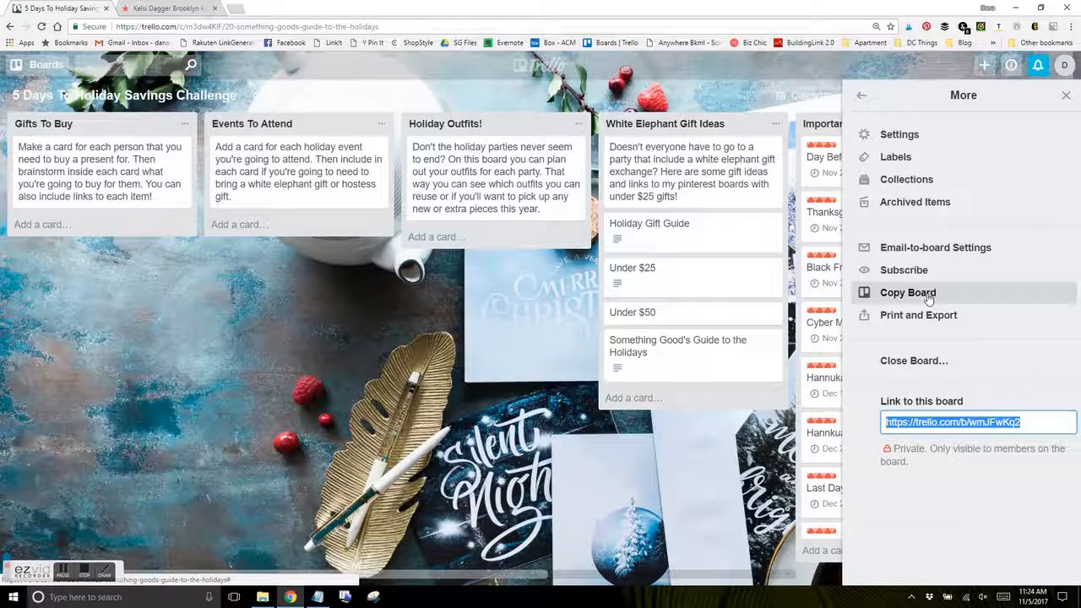
click(929, 295)
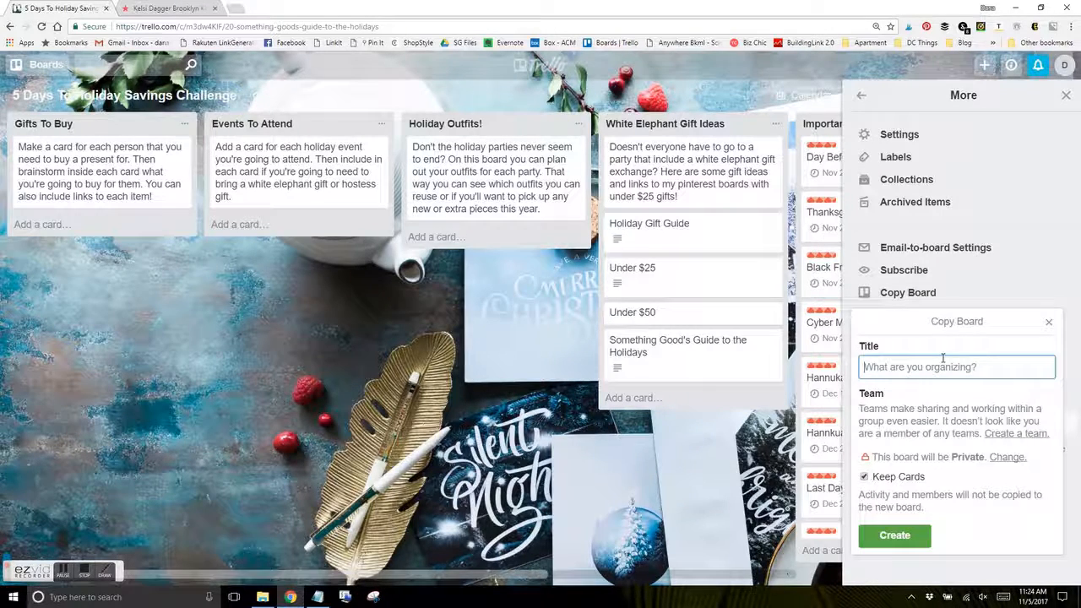
text(Dana)
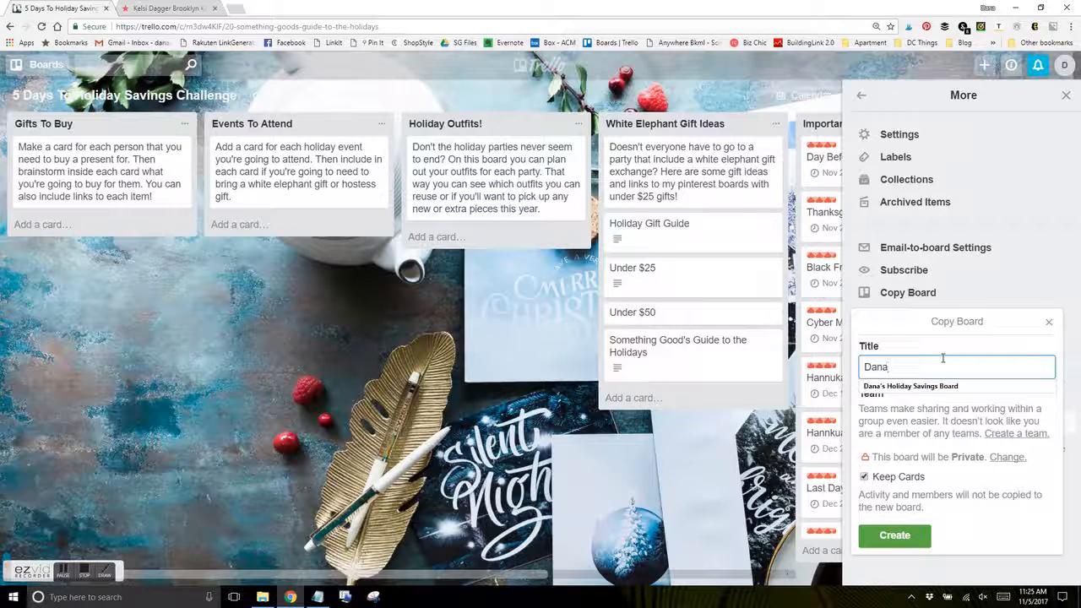
click(936, 389)
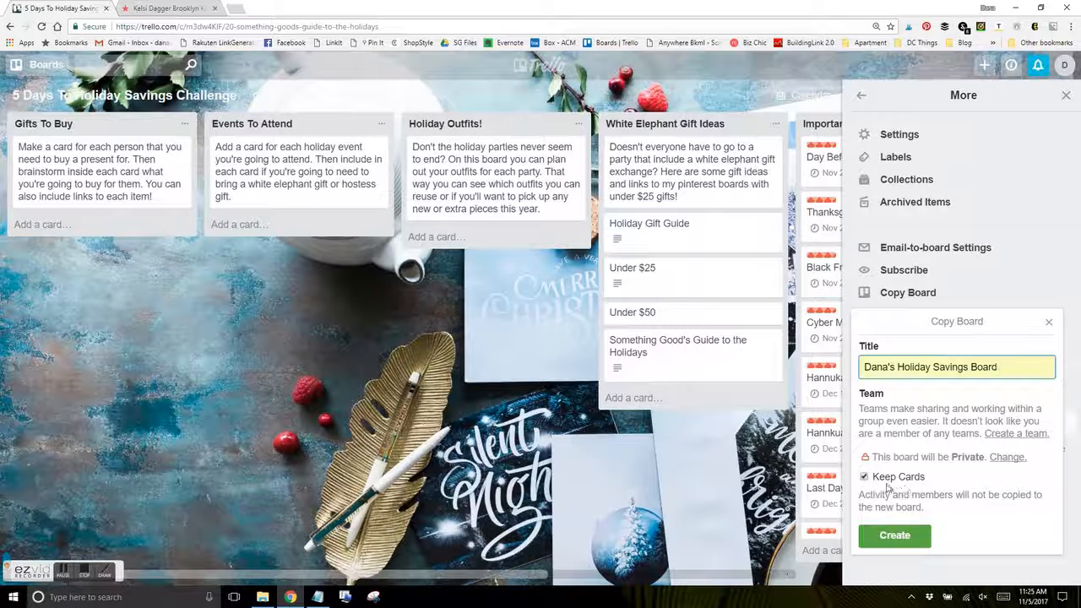
click(895, 536)
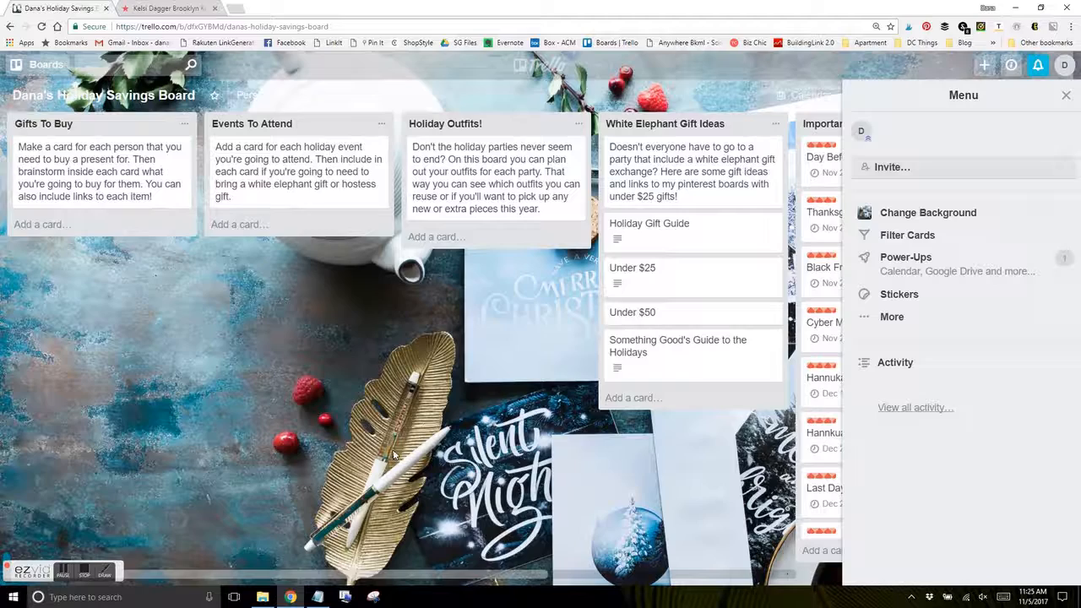
click(1065, 99)
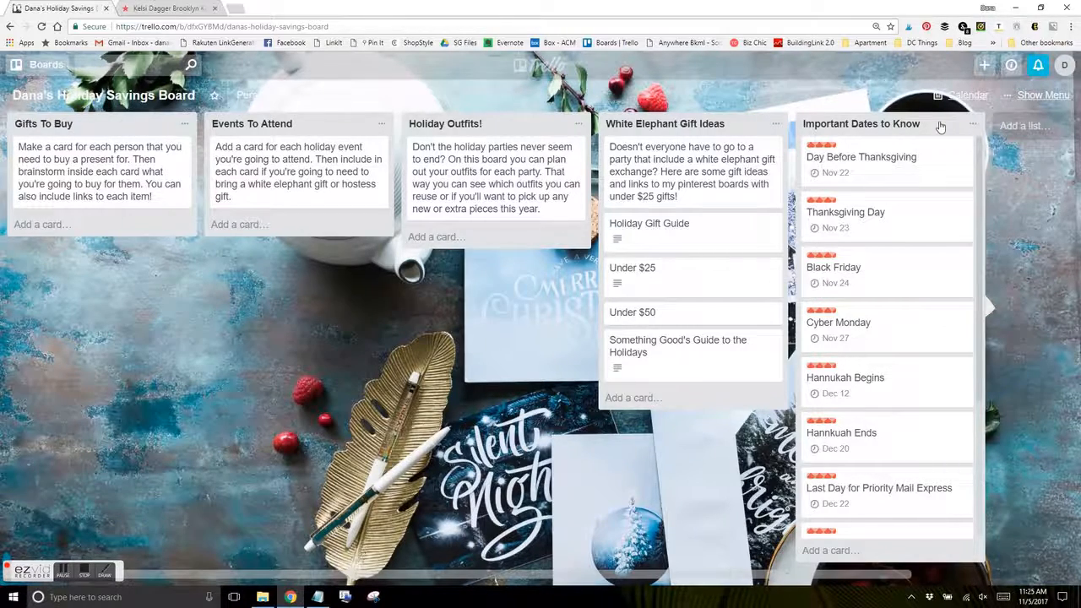
Look across the new board's lists and view the details of the instruction card in Gifts To Buy.
drag(923, 127, 786, 131)
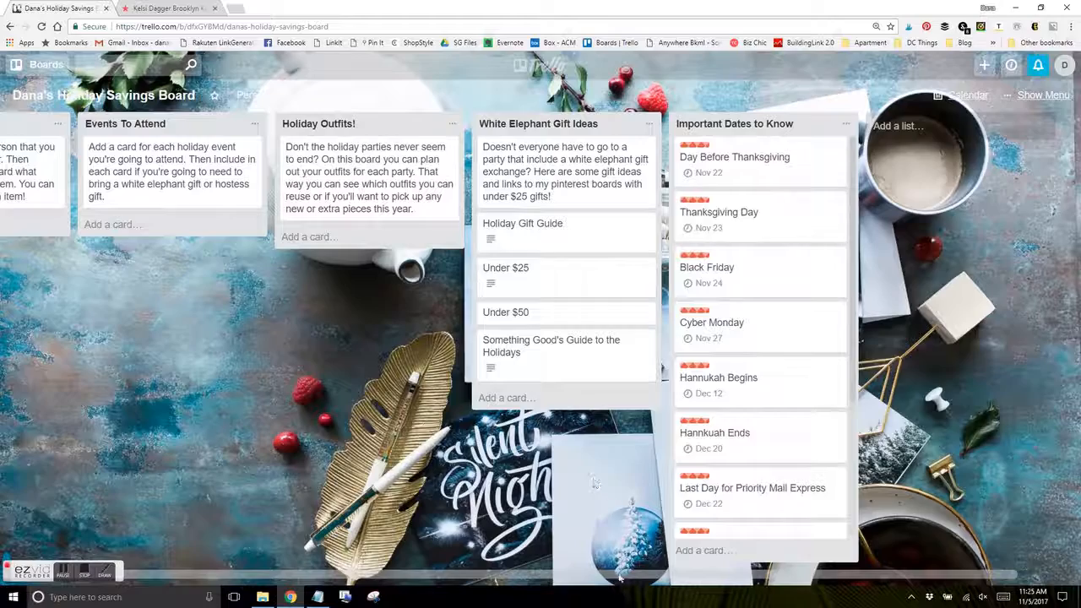
drag(608, 576, 490, 574)
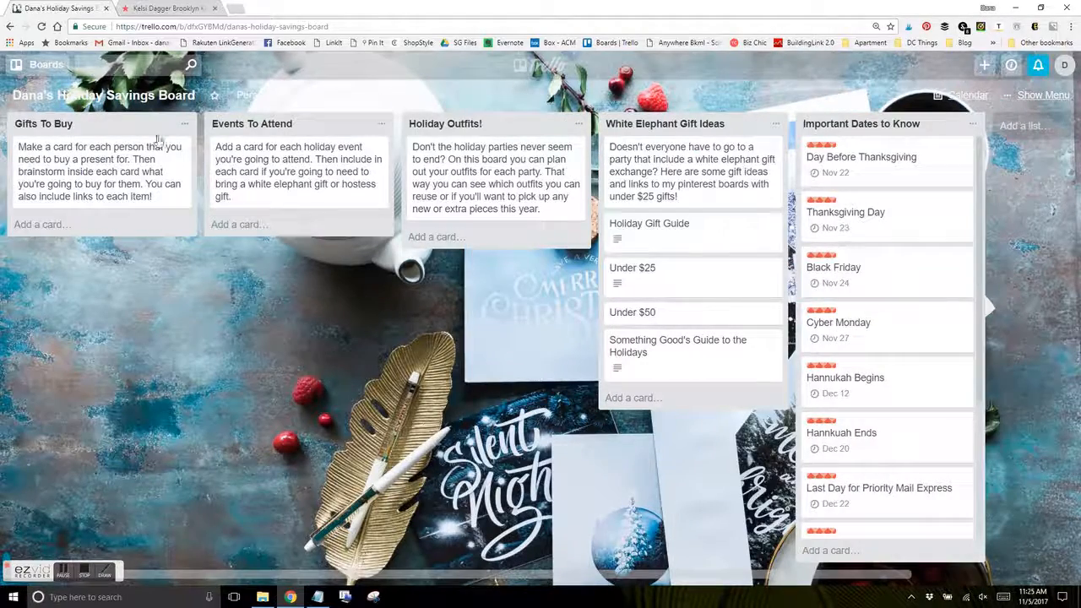
drag(675, 180, 693, 152)
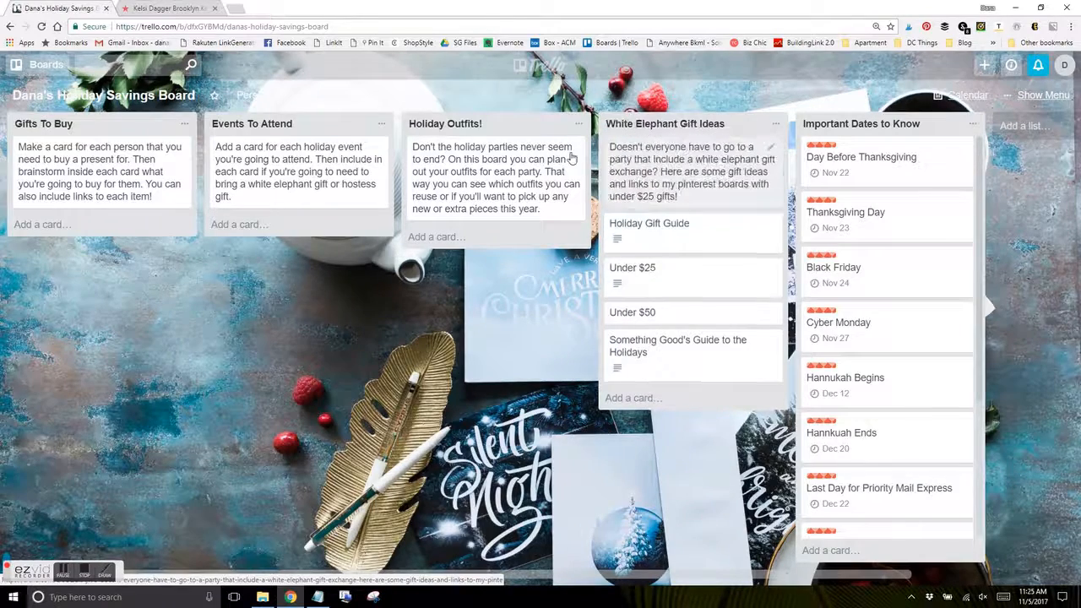
click(82, 166)
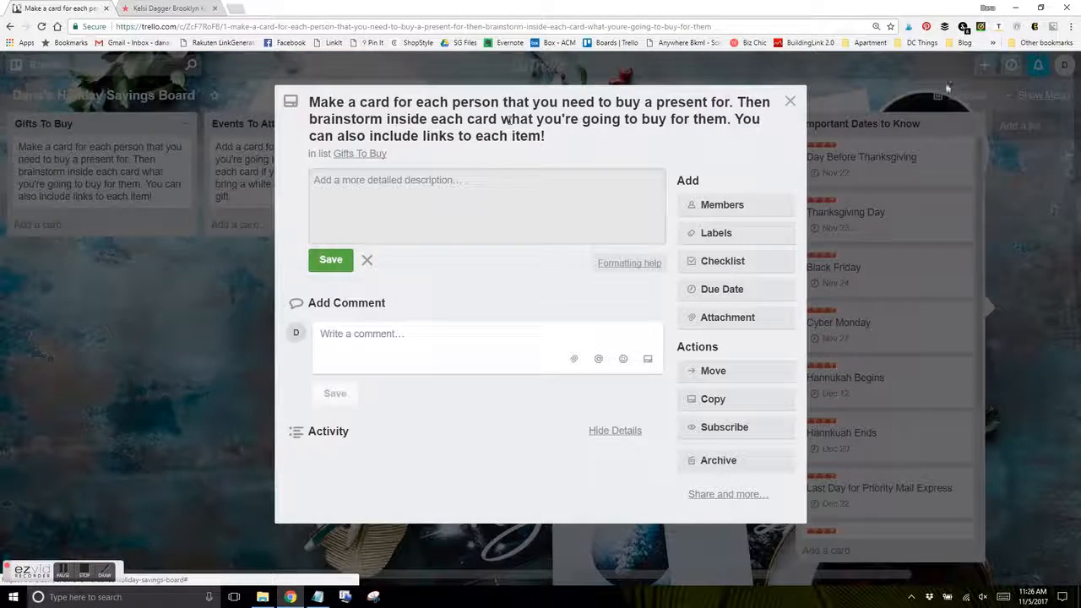
click(847, 98)
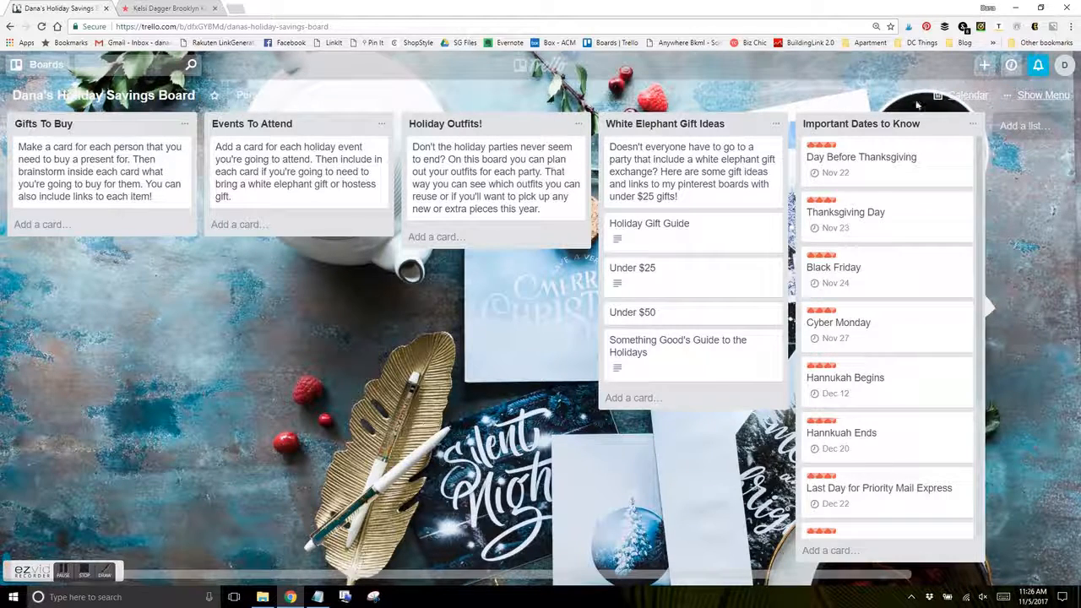
Review the board's holiday dates for November and December 2017 in the calendar view, and return to the lists.
click(967, 96)
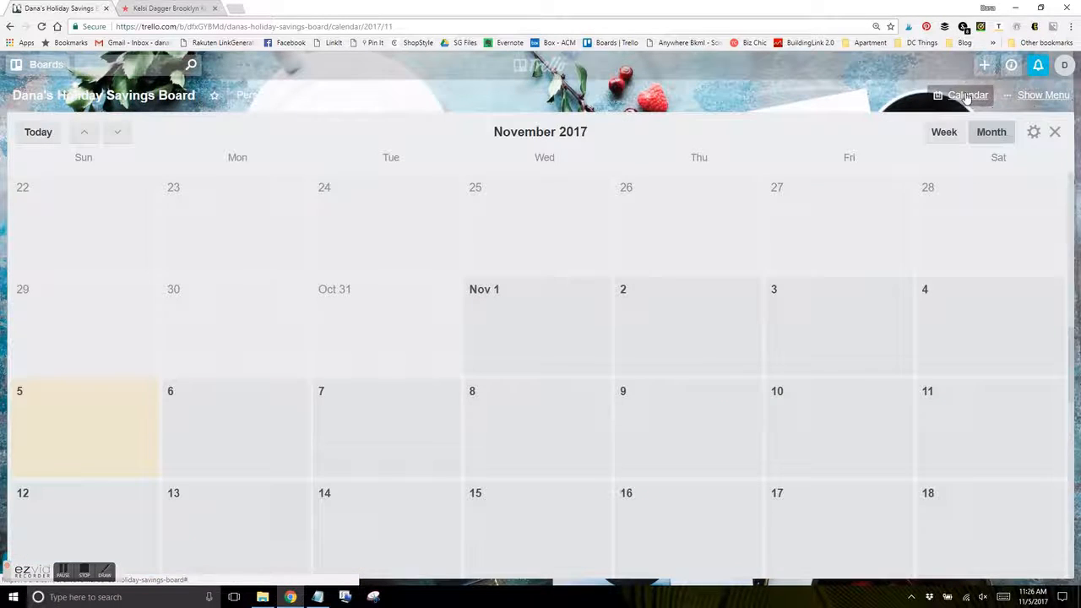
scroll(535, 386, down, 1)
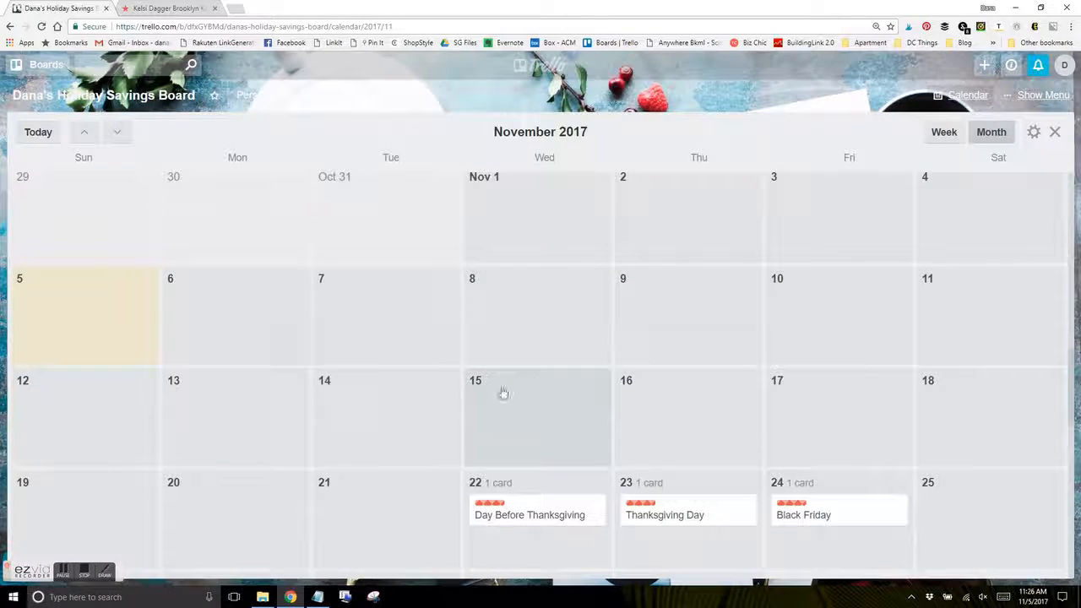
scroll(416, 410, down, 2)
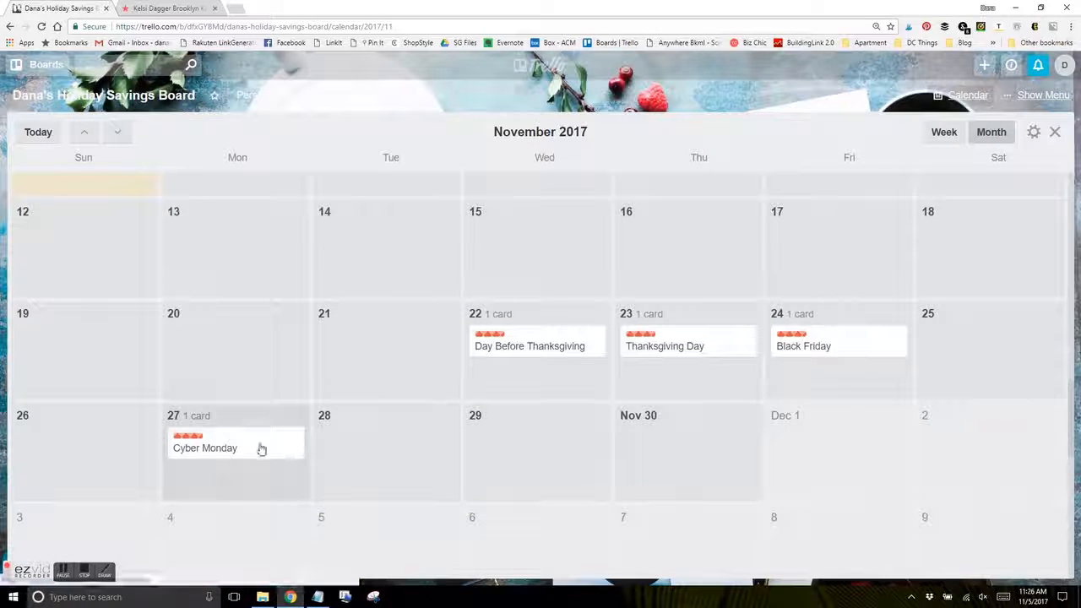
scroll(846, 354, down, 2)
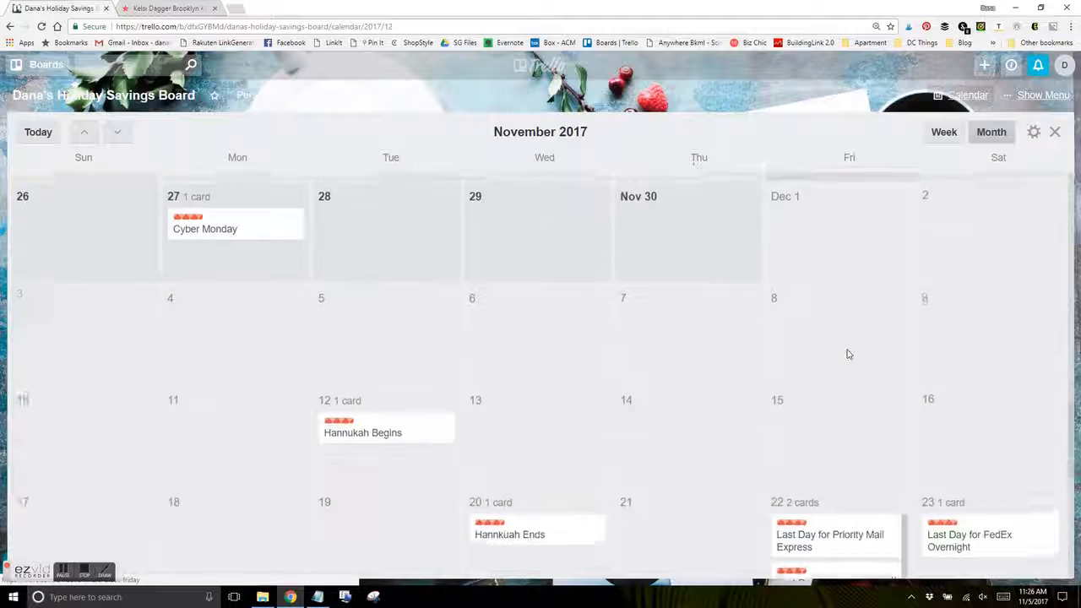
scroll(848, 355, down, 2)
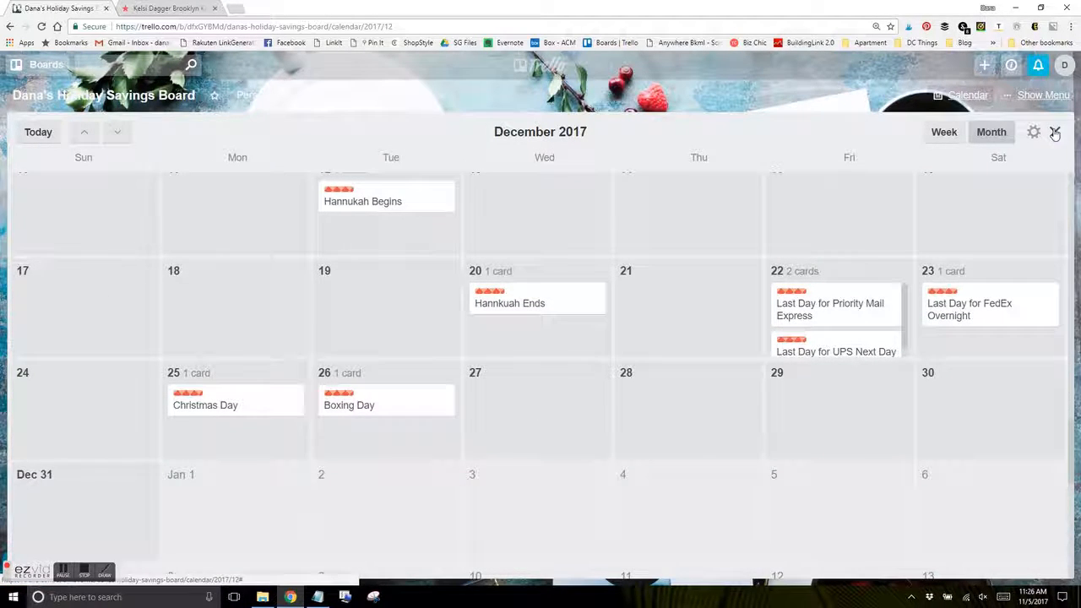
click(1054, 133)
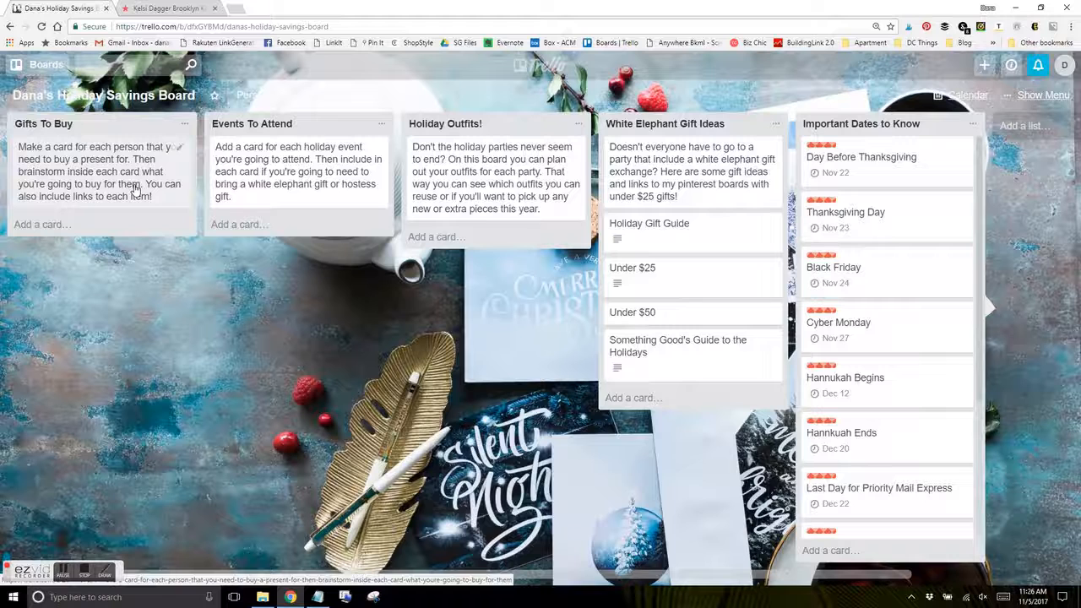
Add three cards to the Gifts To Buy list: the sister's name followed by "(sister)", "Mom" and "Dad".
click(107, 224)
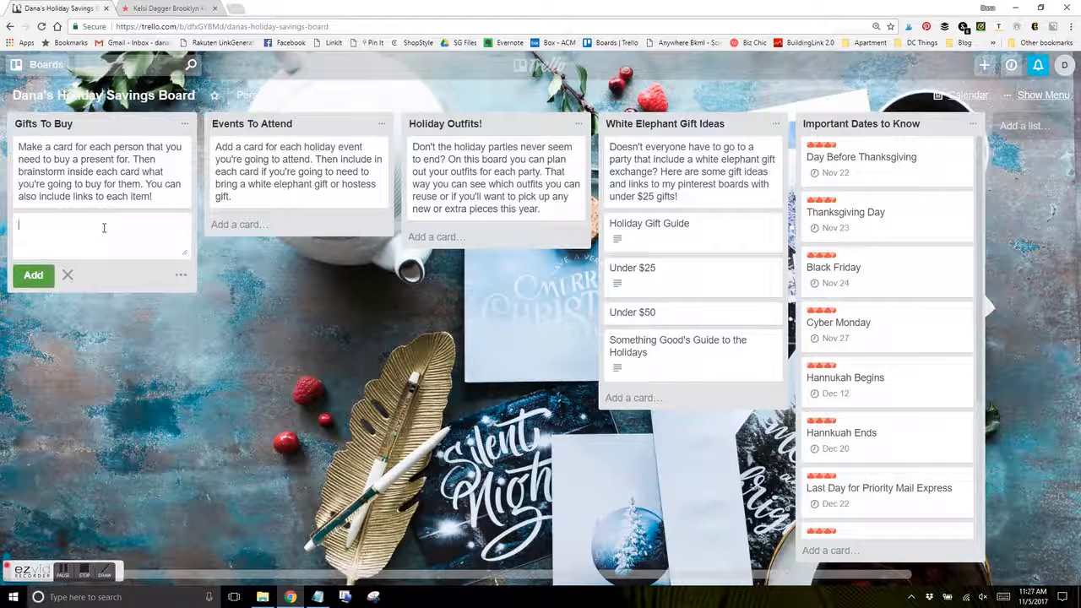
text(Sam (sister))
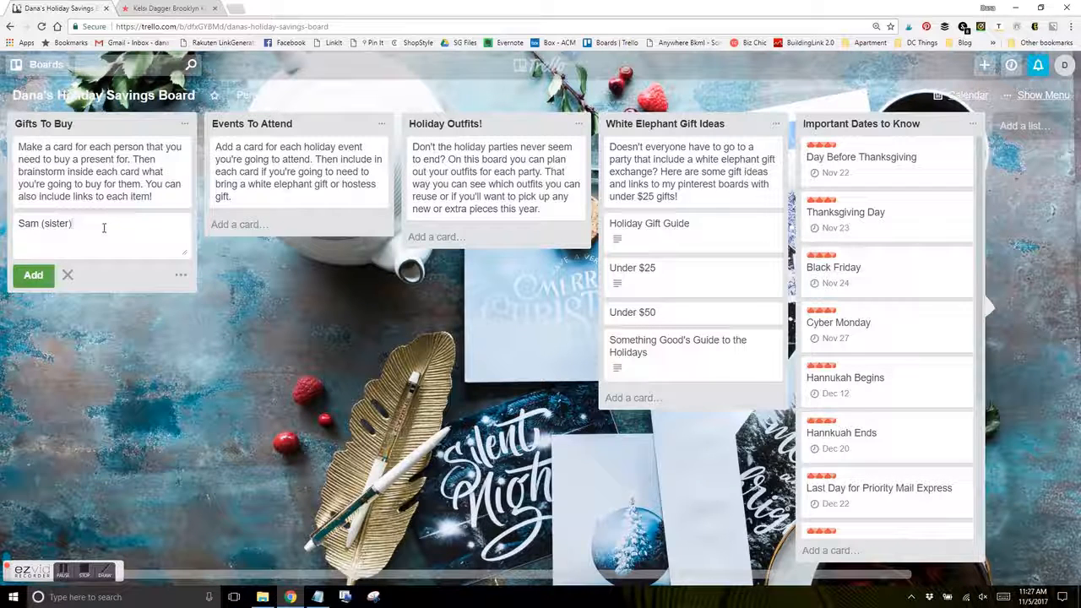
key(Return)
text(Mom)
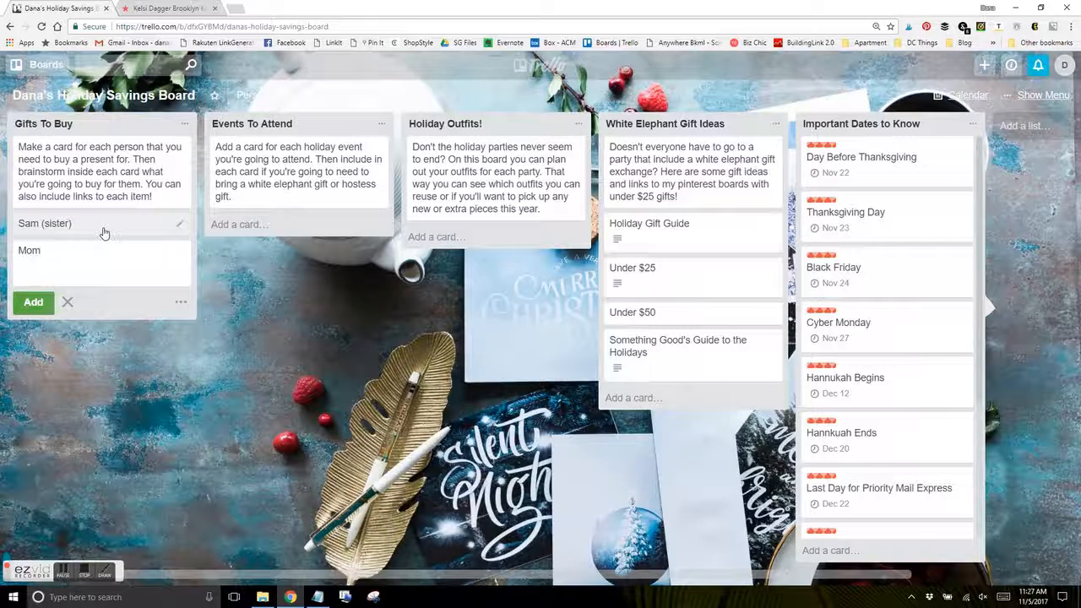
key(Return)
text(Dad)
key(Return)
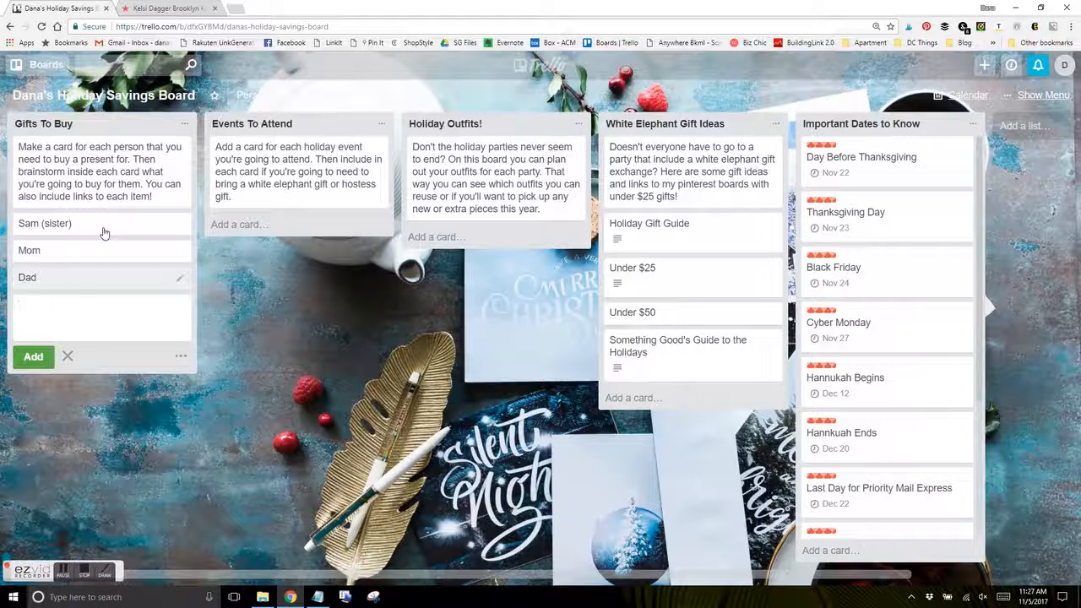
Add two more cards to the Gifts To Buy list: one with the uncle's name and one titled "Cousin".
text(Uncle Brian)
key(Return)
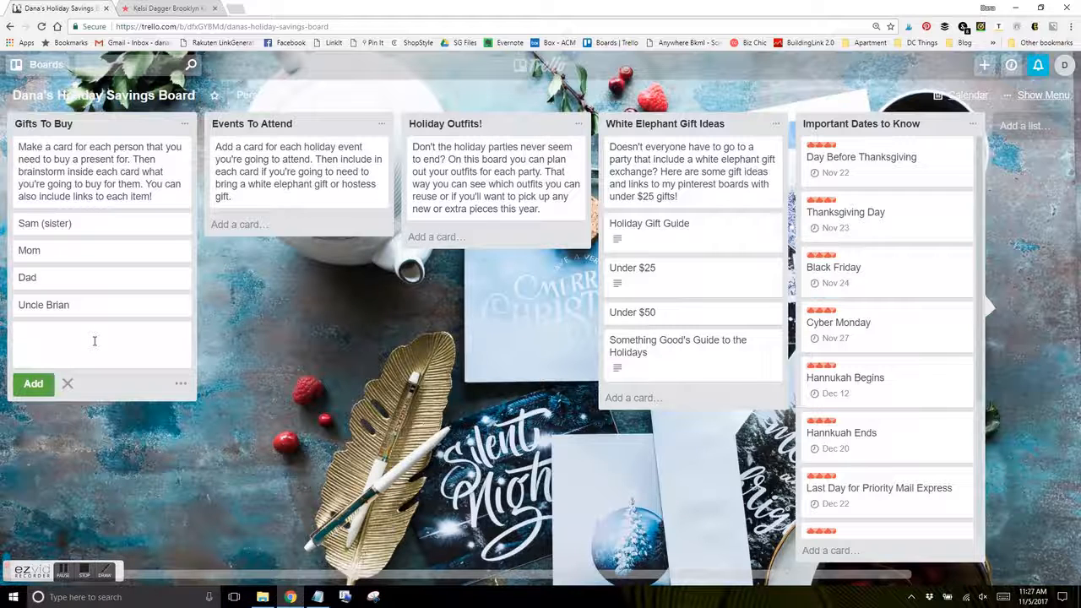
click(161, 457)
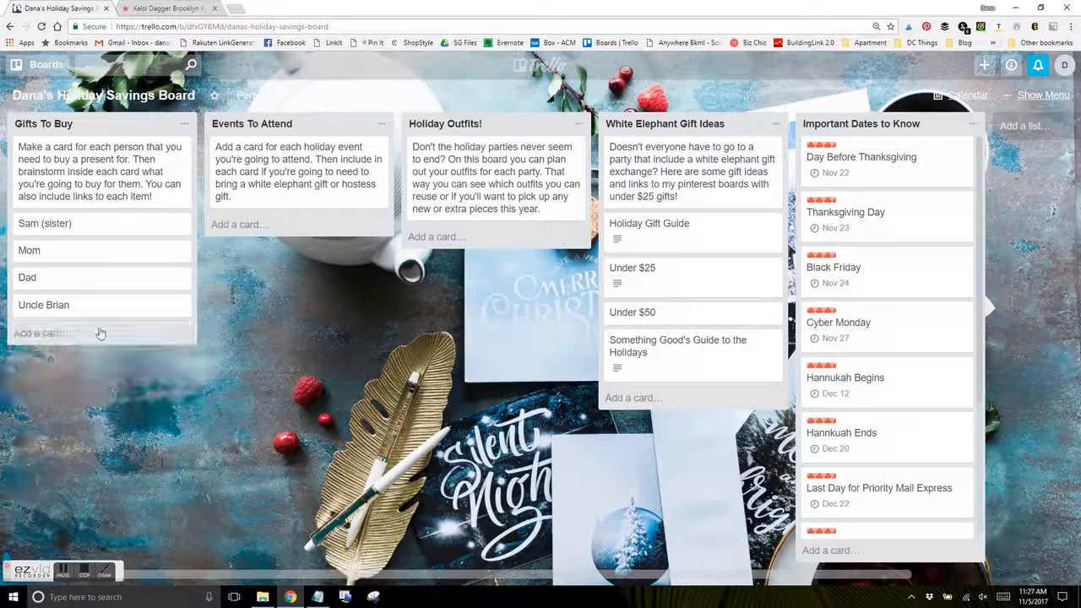
click(61, 334)
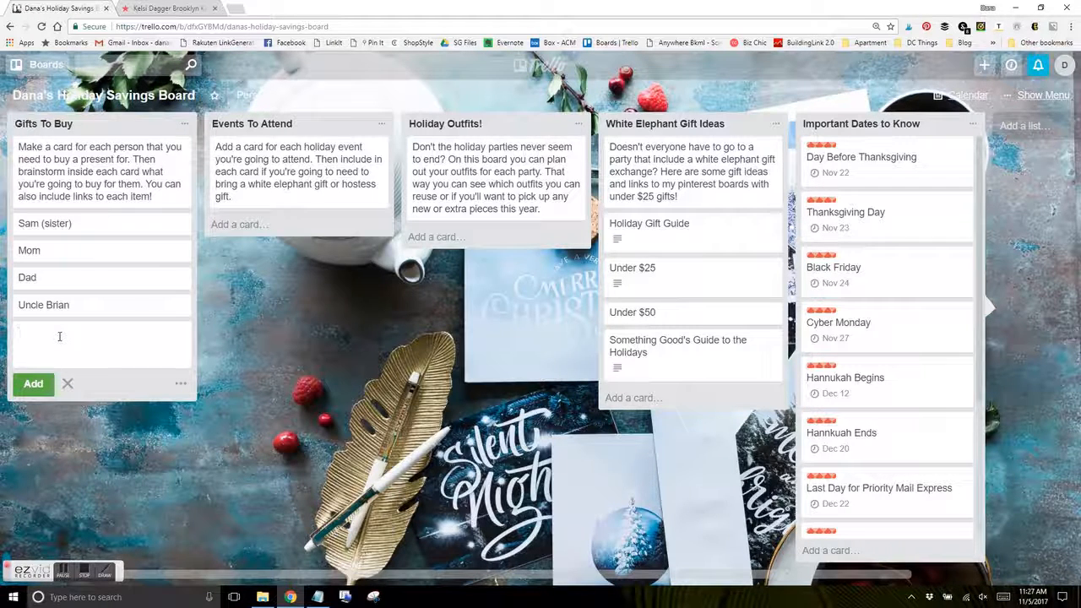
text(Cousin)
key(Return)
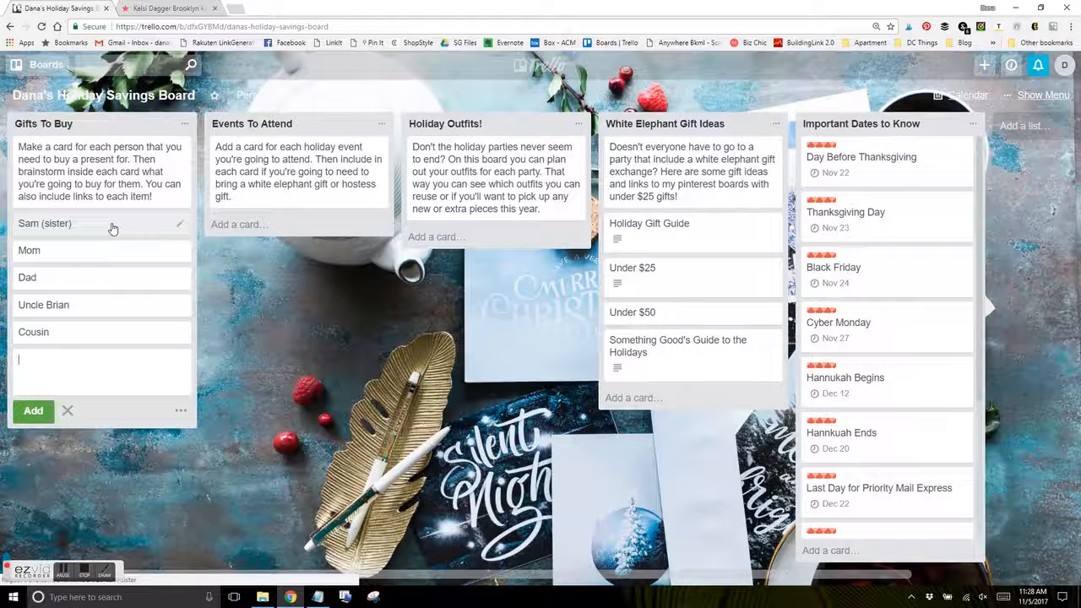
Give the sister's gift card the description "Sweaters, make up, and jewelry" and save it.
click(179, 228)
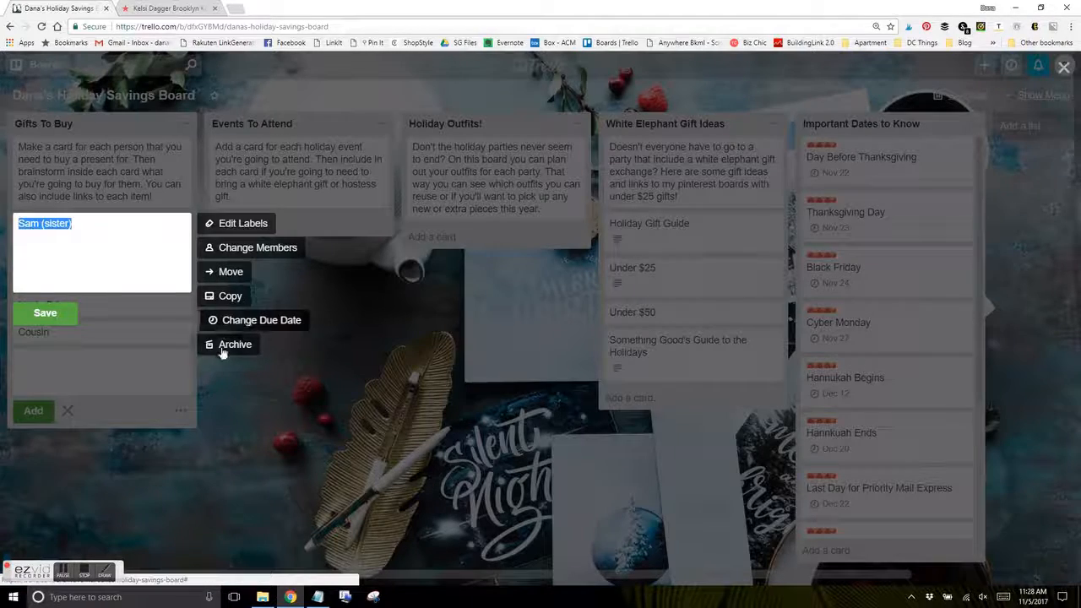
click(42, 313)
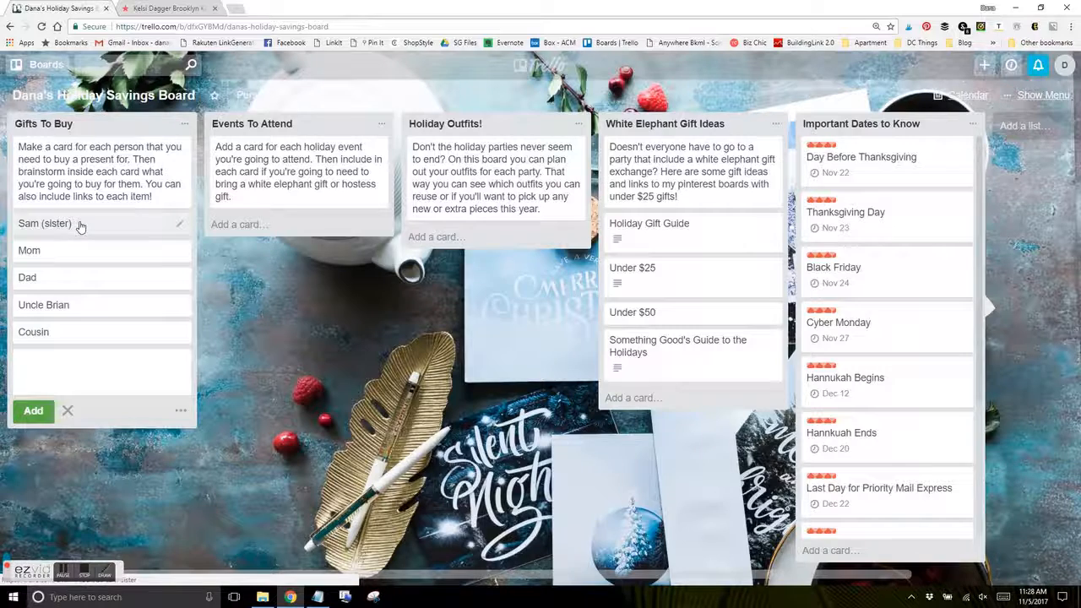
click(51, 223)
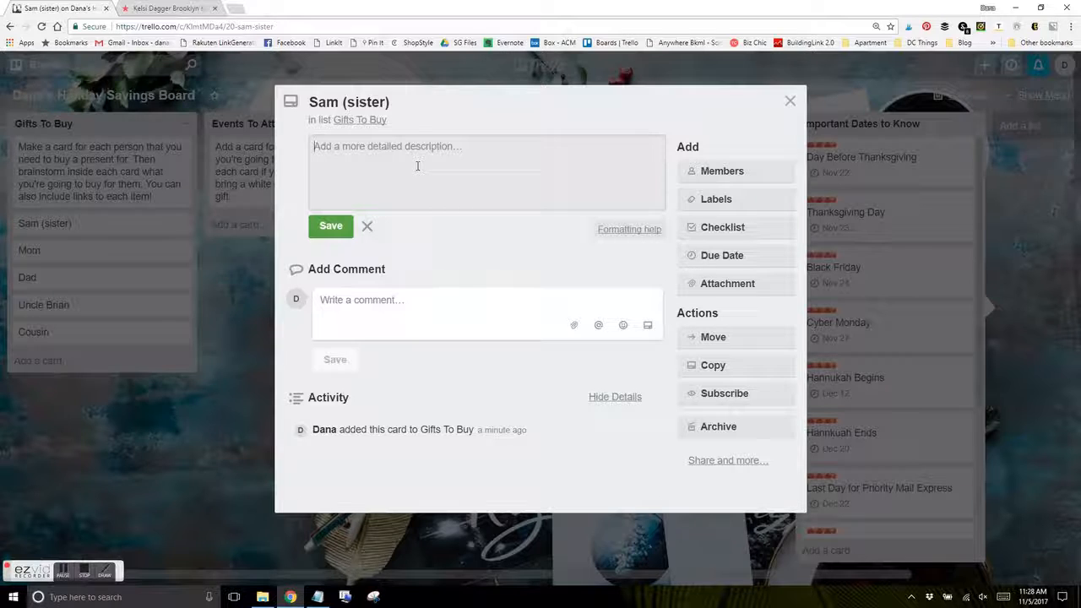
text(Sweaters, )
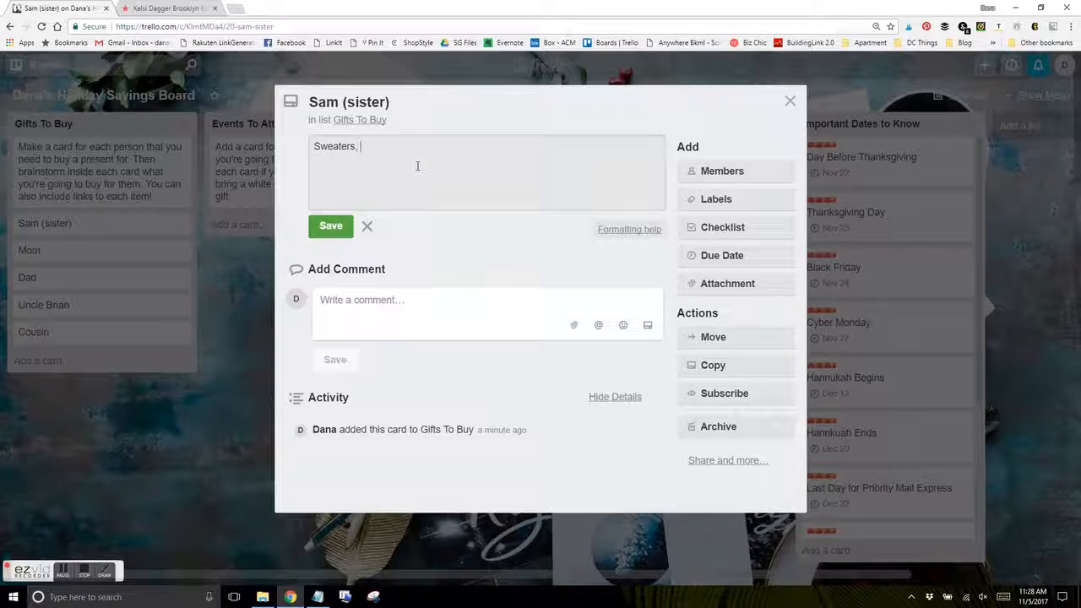
text(make up, and jewelry)
click(342, 225)
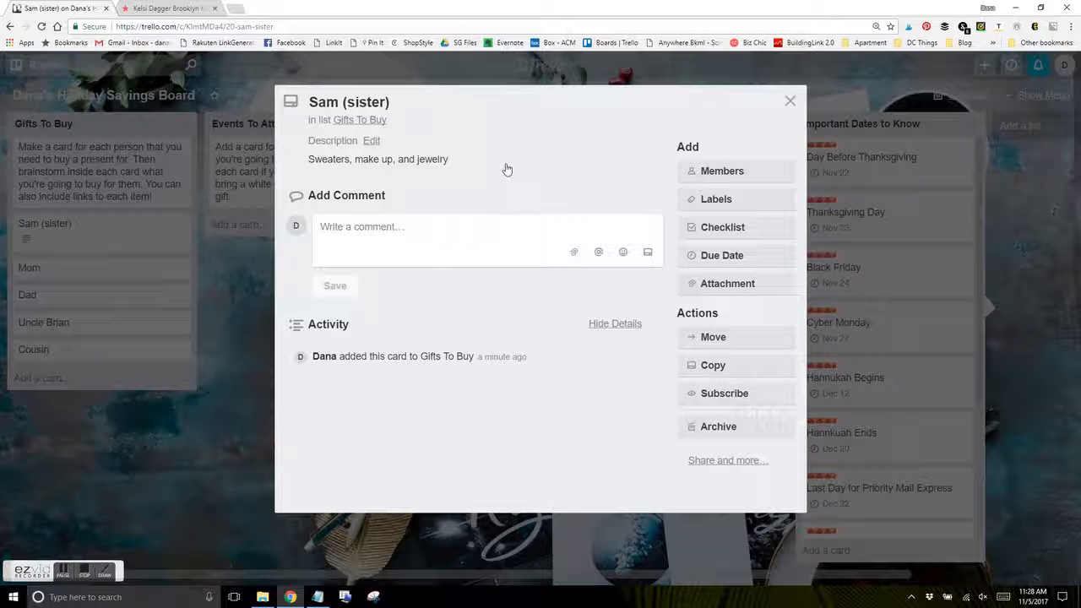
Add the Macy's product link for the Kelsi Dagger Brooklyn Kingston Booties below the sister's gift card description and save it.
click(154, 8)
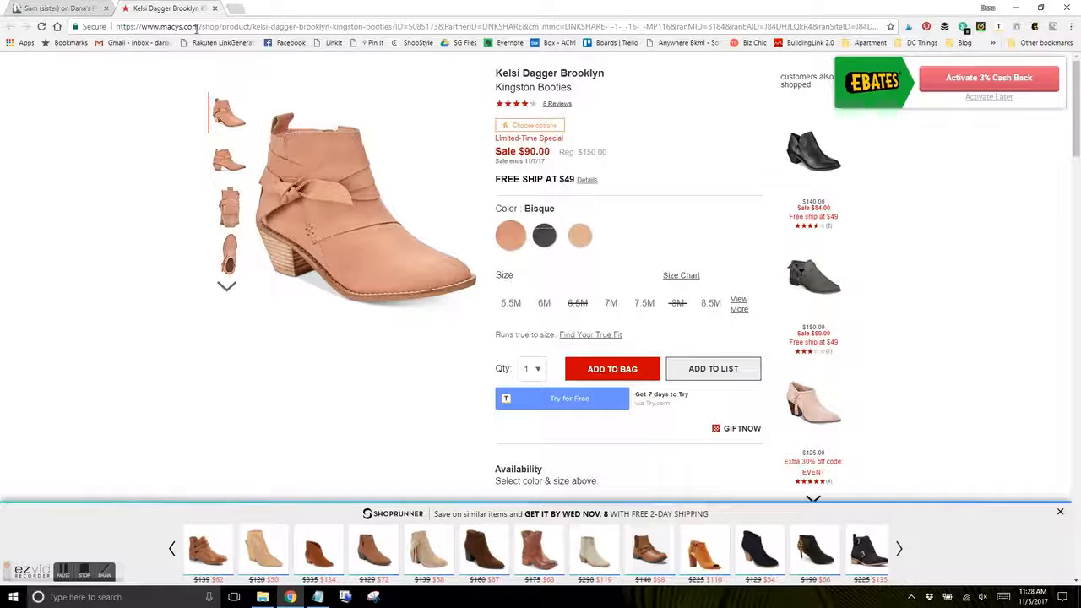
click(196, 27)
key(ctrl+c)
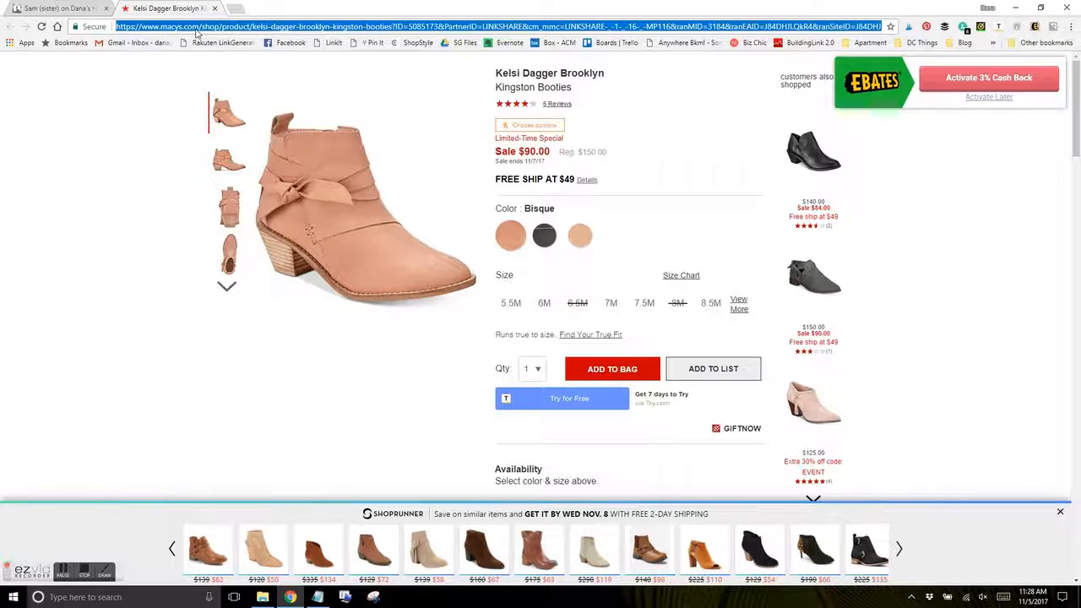
click(68, 7)
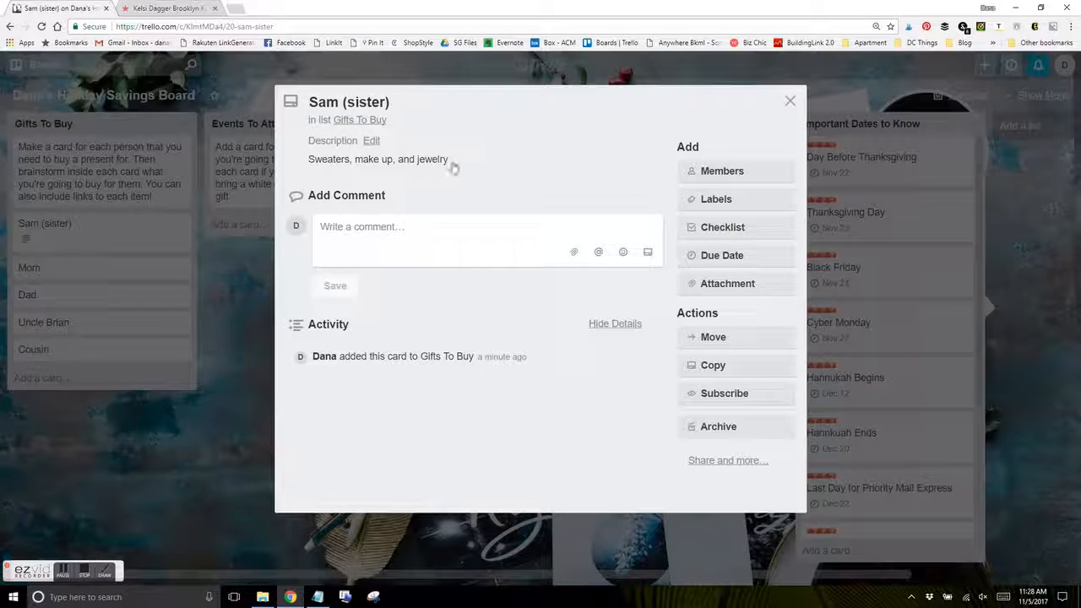
click(465, 160)
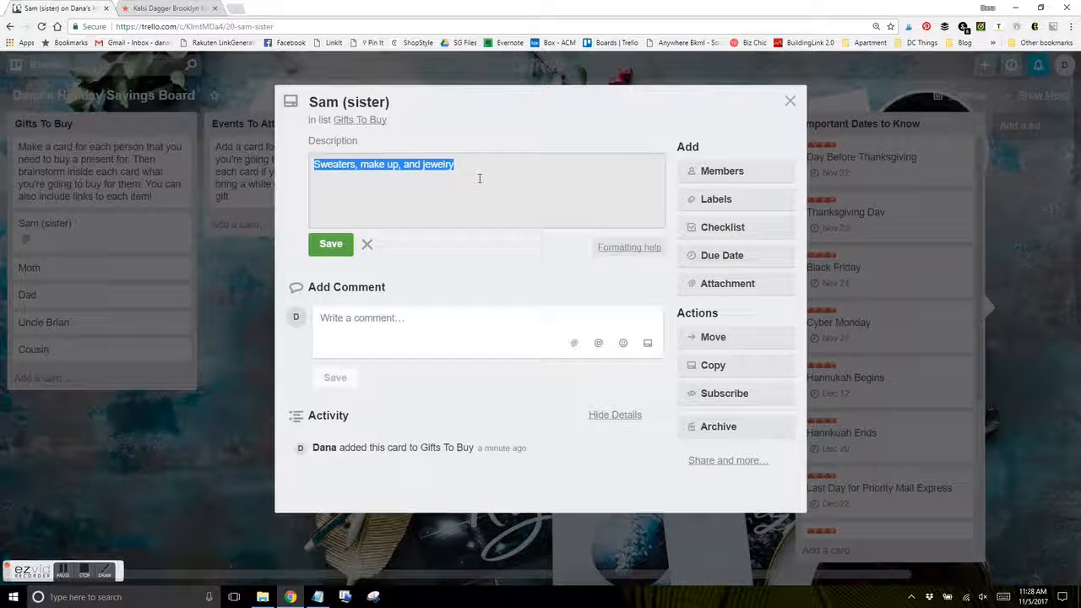
click(472, 171)
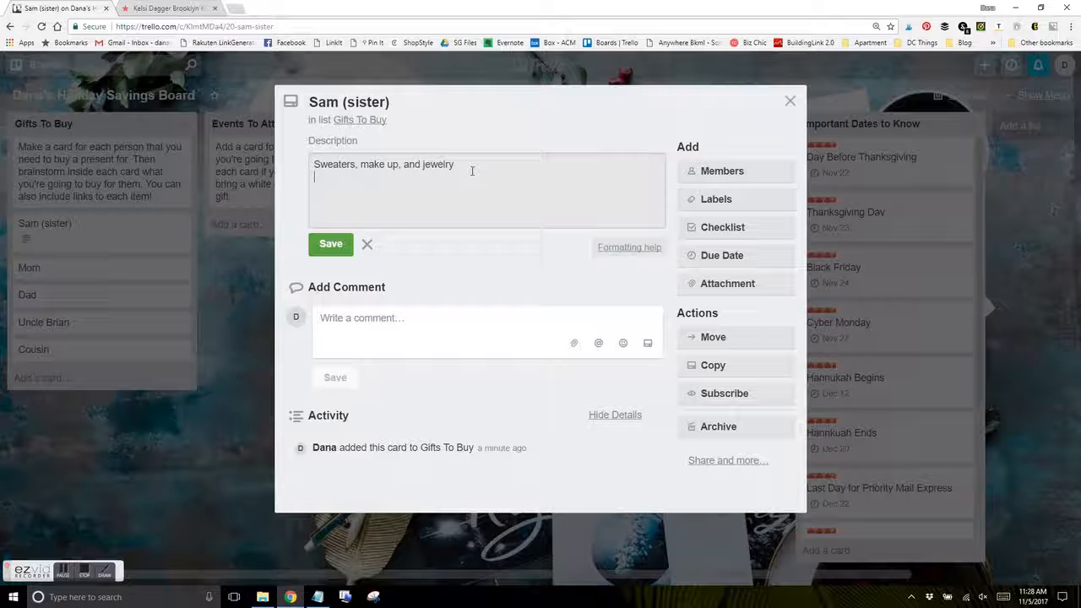
key(Return)
key(ctrl+v)
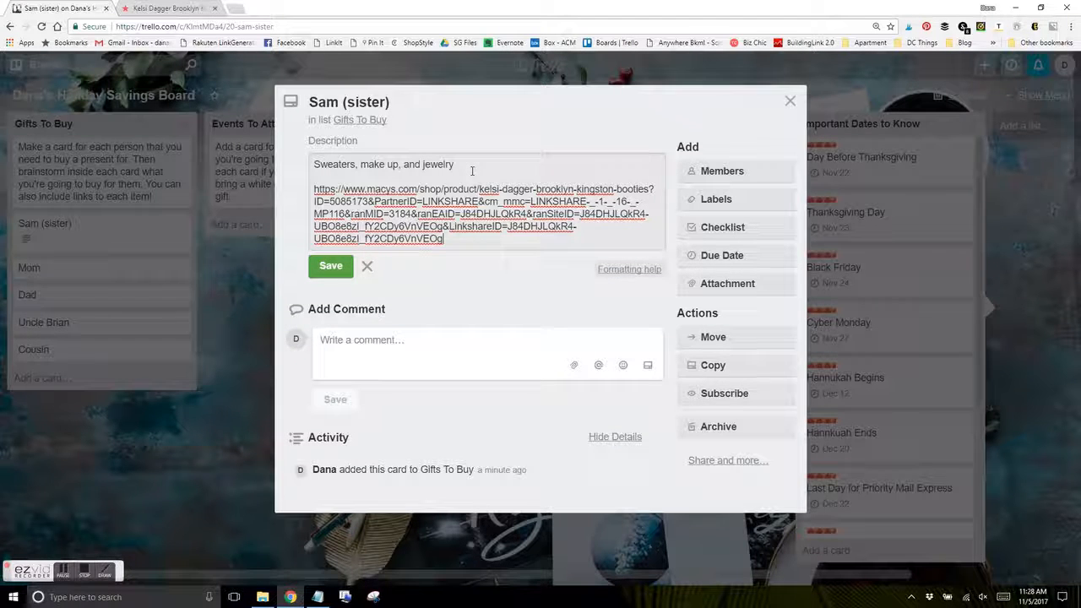
click(330, 267)
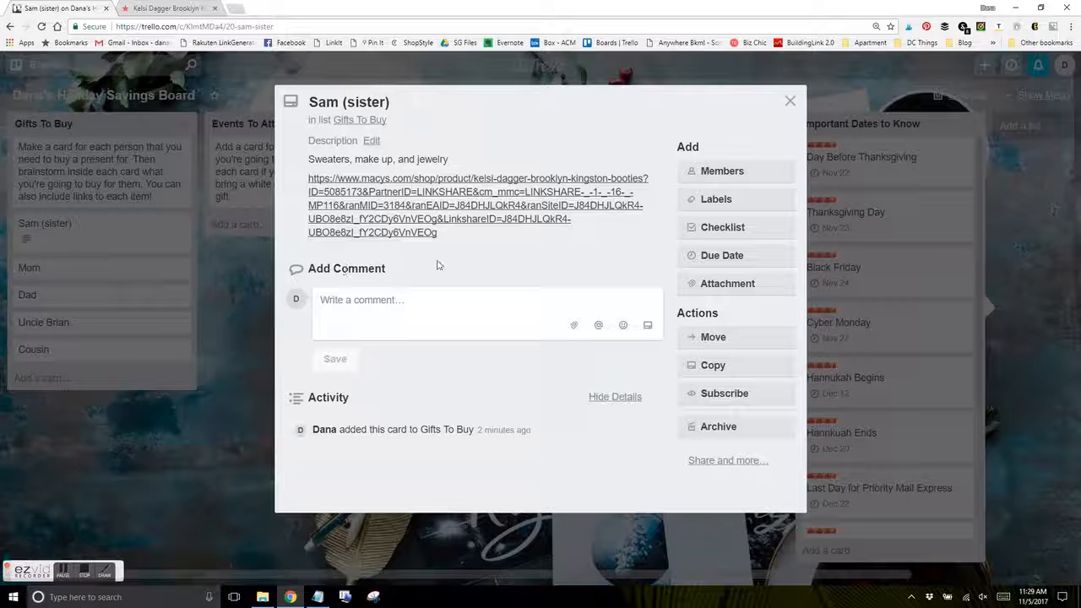
click(235, 283)
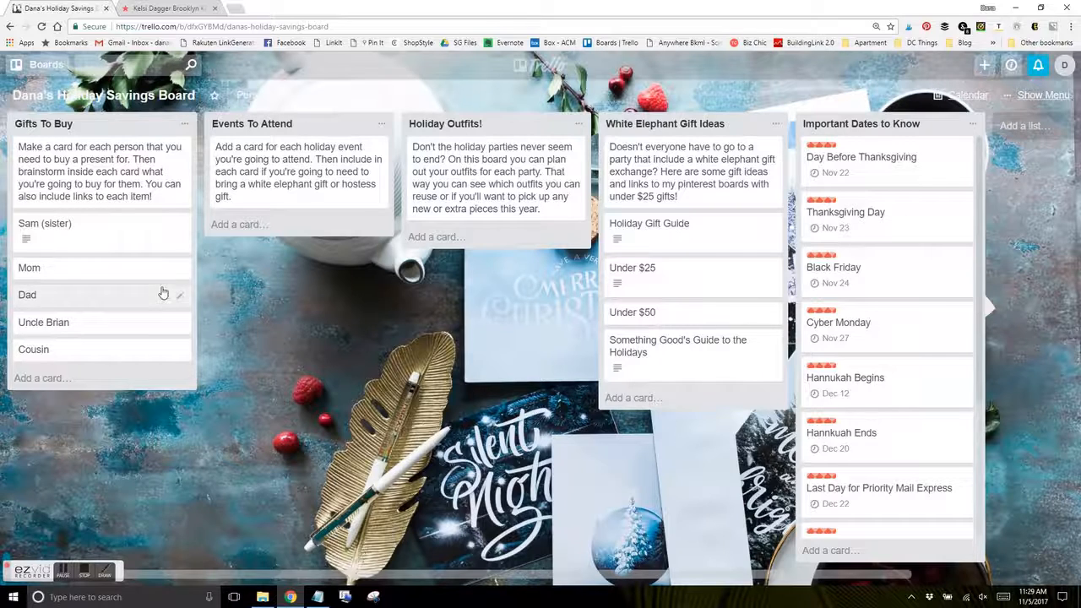
Give the Mom card in Gifts To Buy the description "Amazon gift card" and save it.
click(102, 275)
click(392, 185)
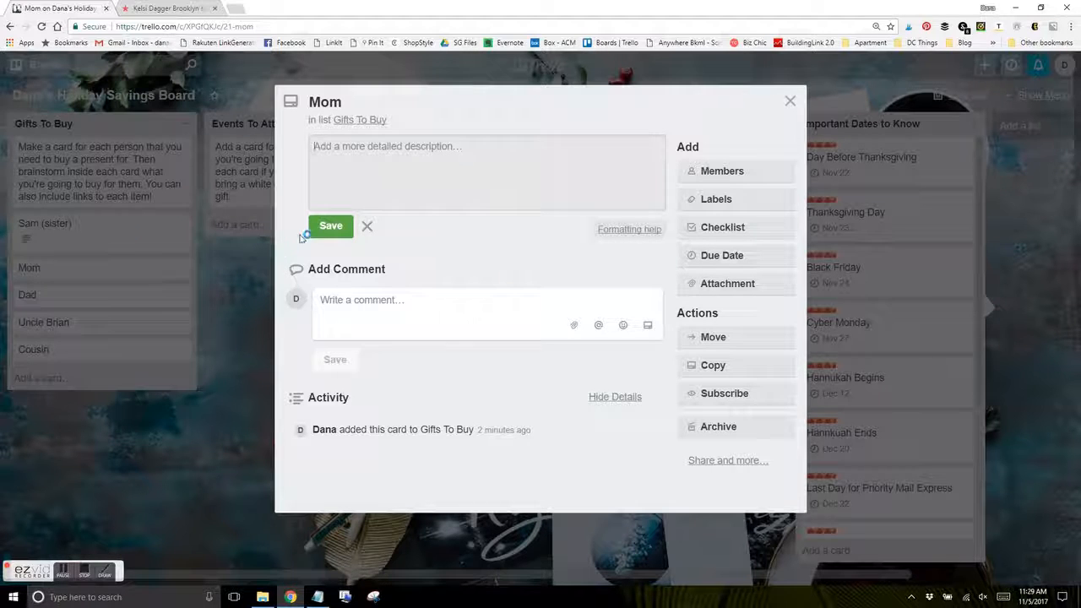
text(A)
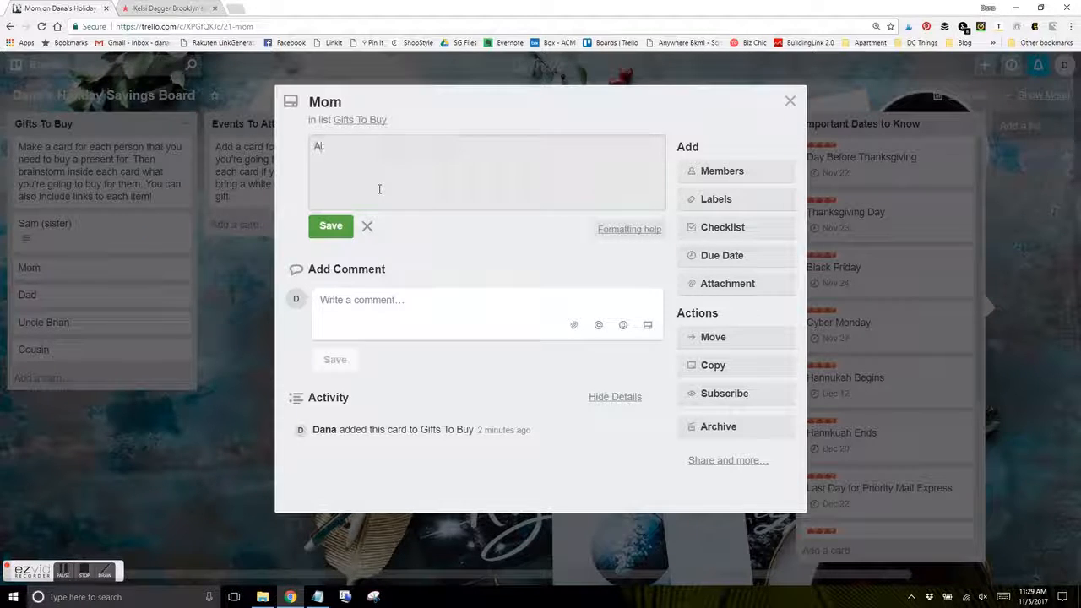
text(mazon gift card)
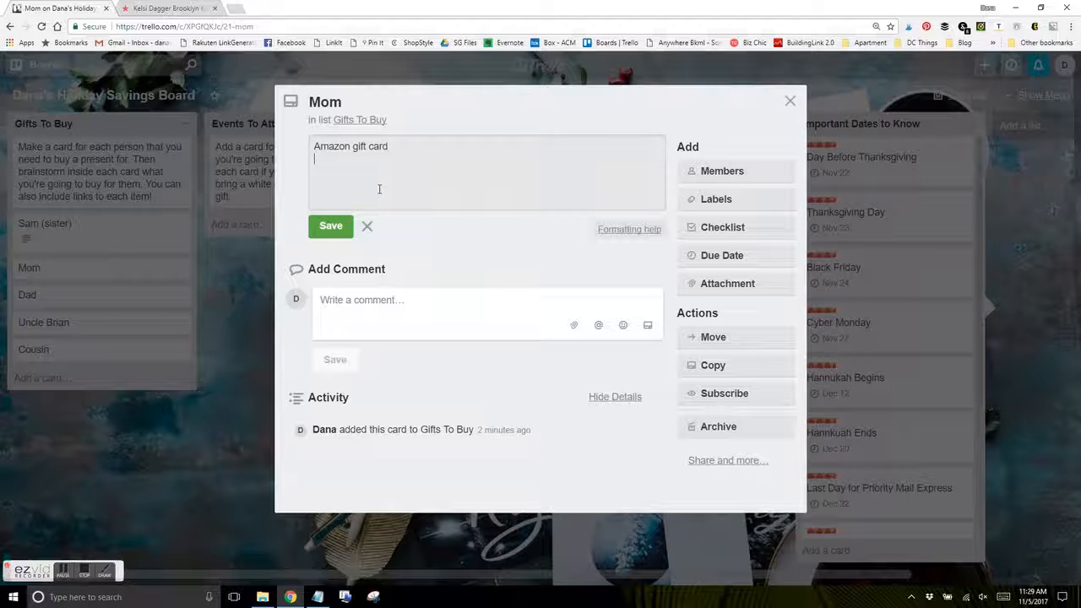
click(349, 225)
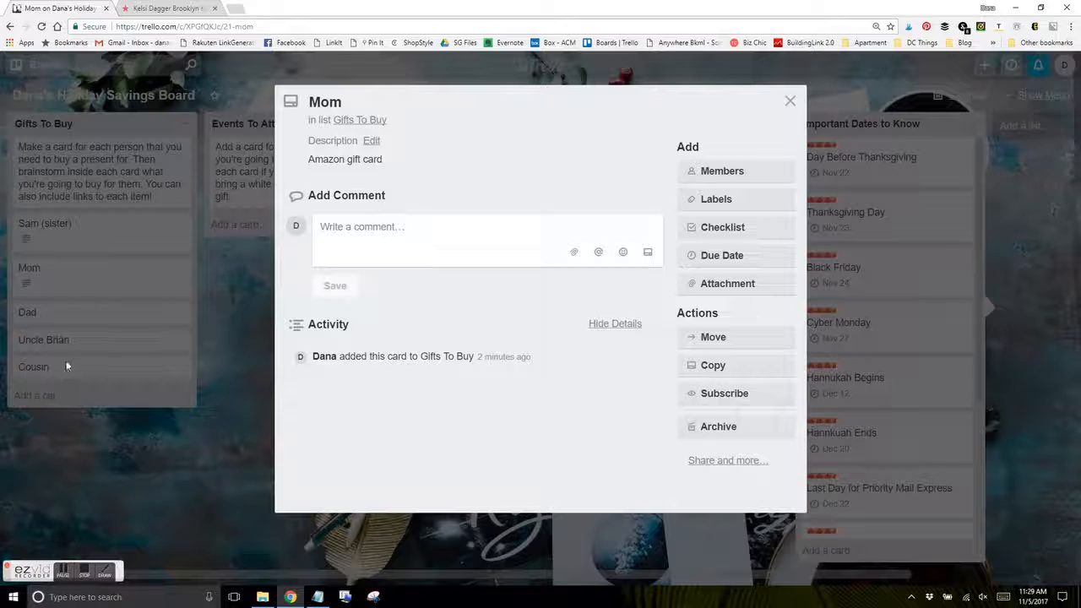
click(228, 288)
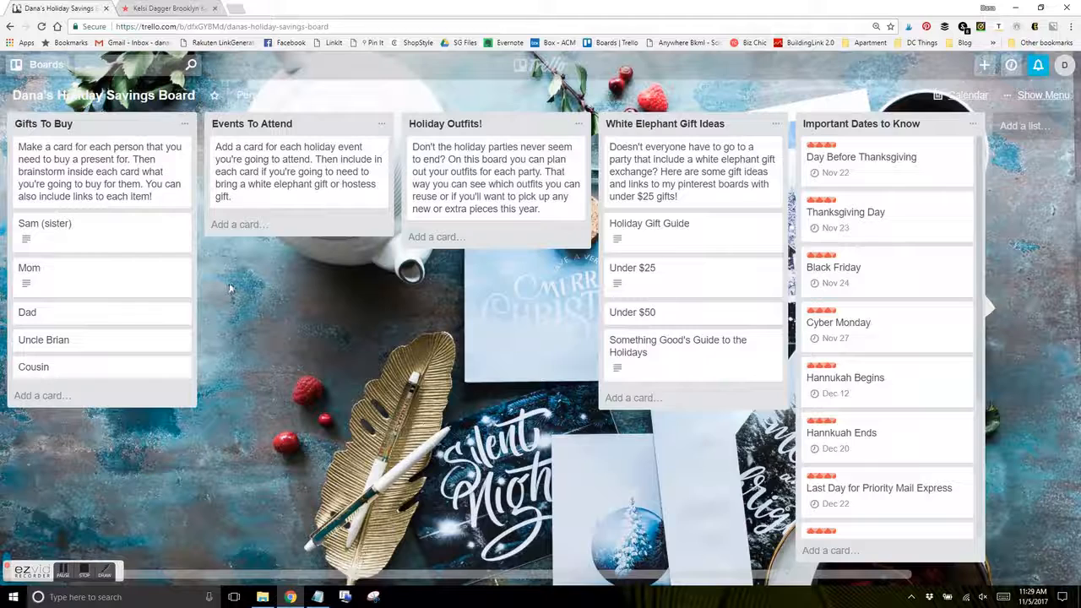
Set the sister's gift card due date to 11/28/2017 and mark it complete.
click(140, 244)
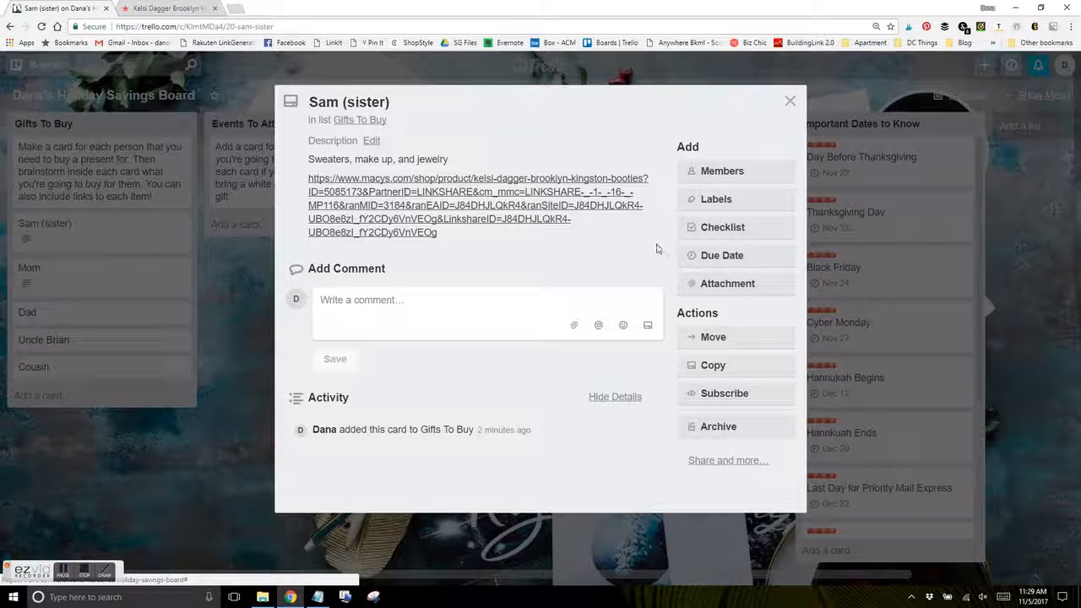
click(726, 256)
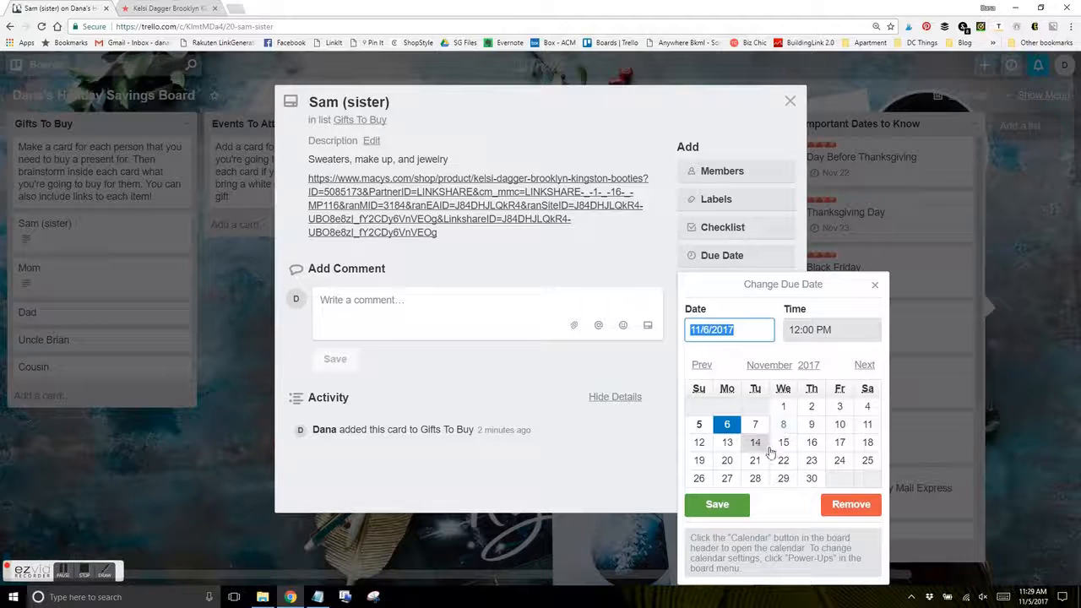
click(863, 370)
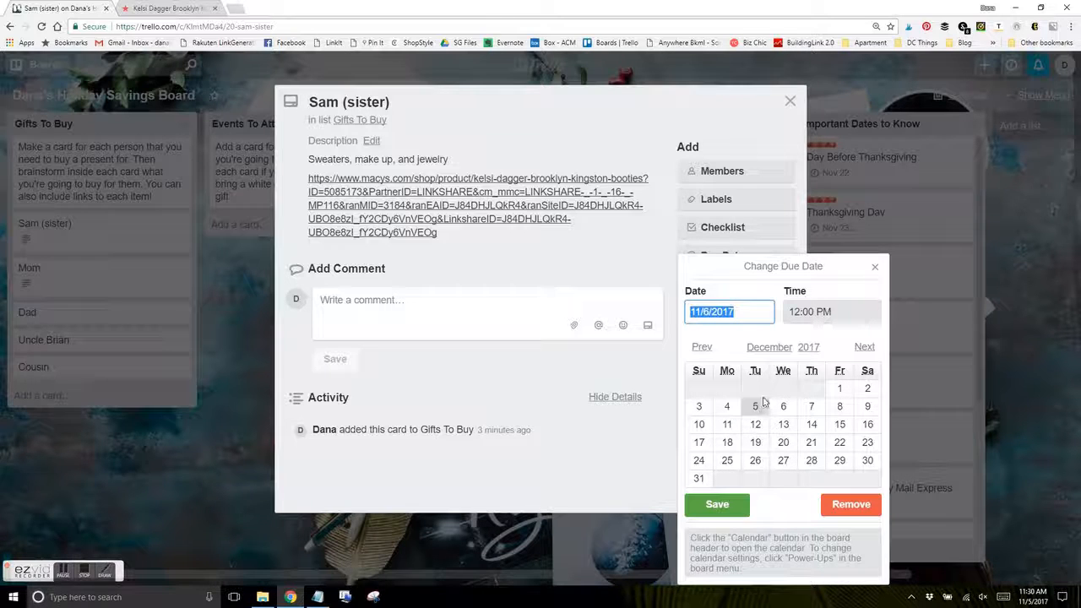
click(701, 347)
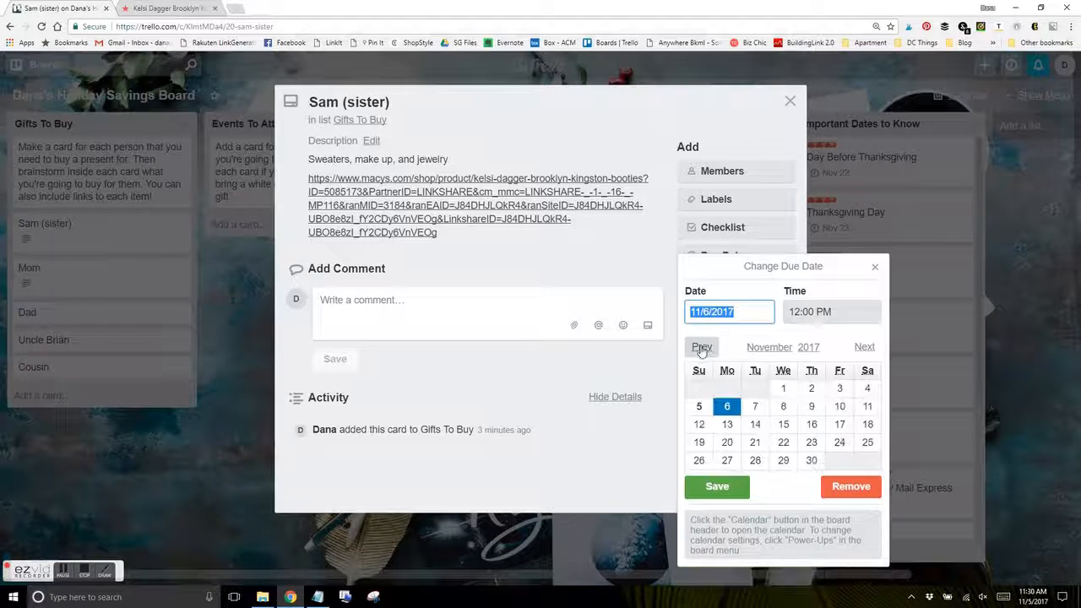
click(753, 464)
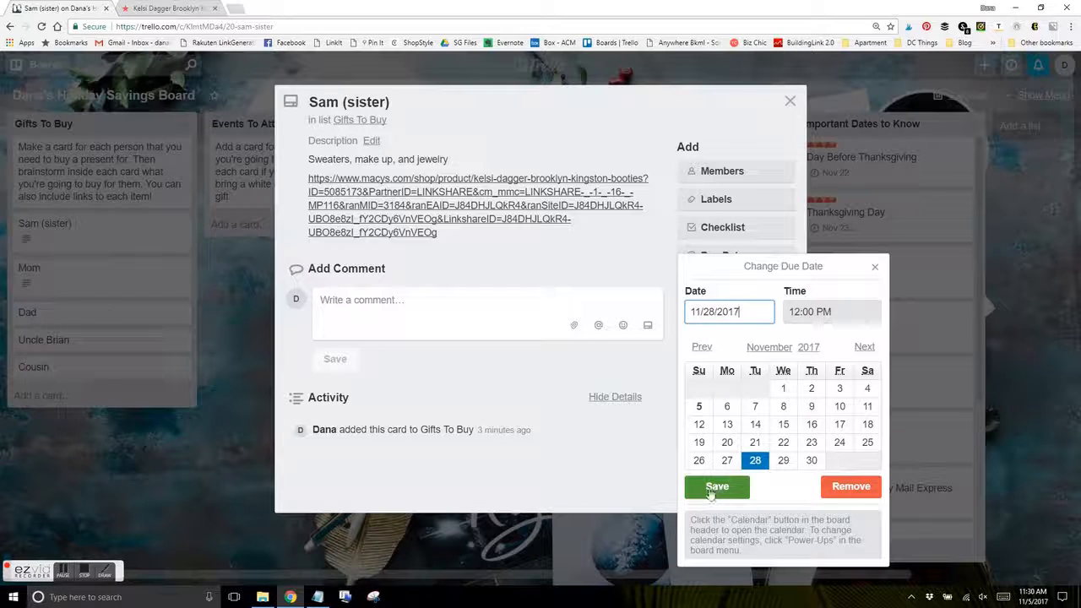
click(716, 487)
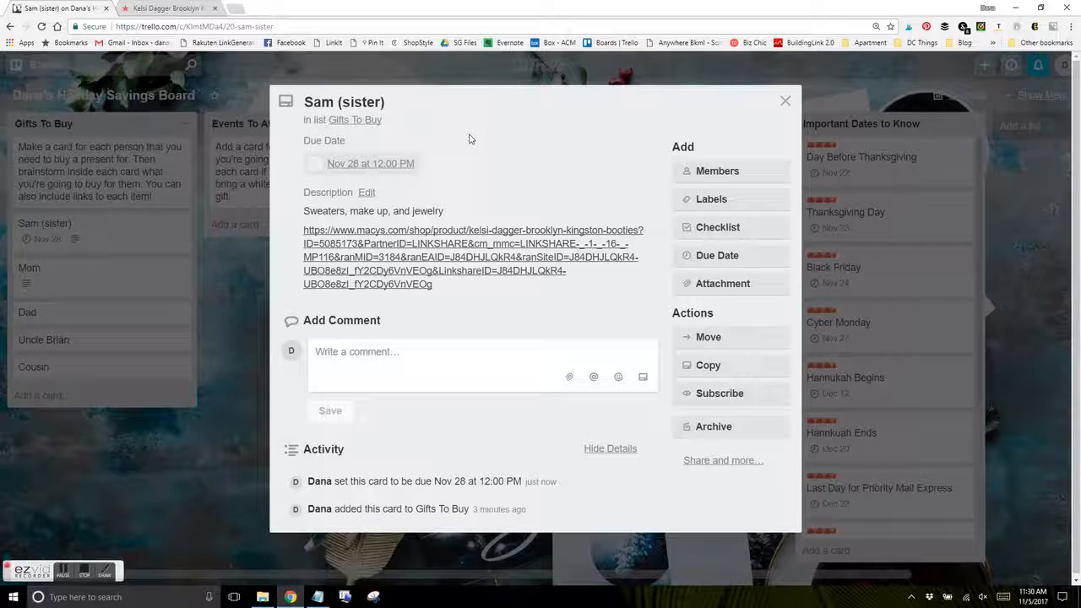
click(315, 164)
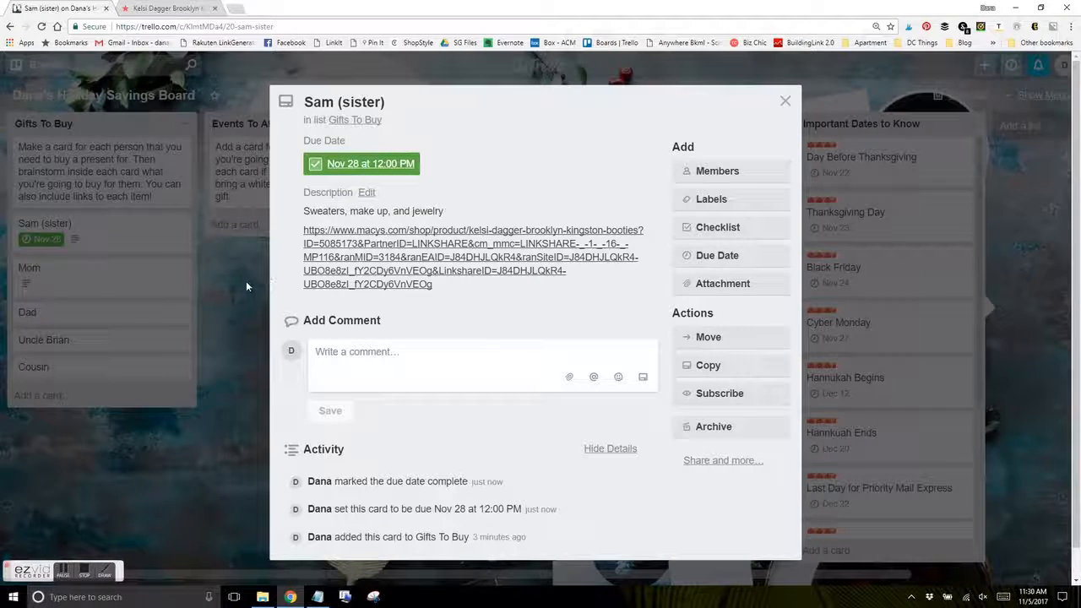
click(246, 280)
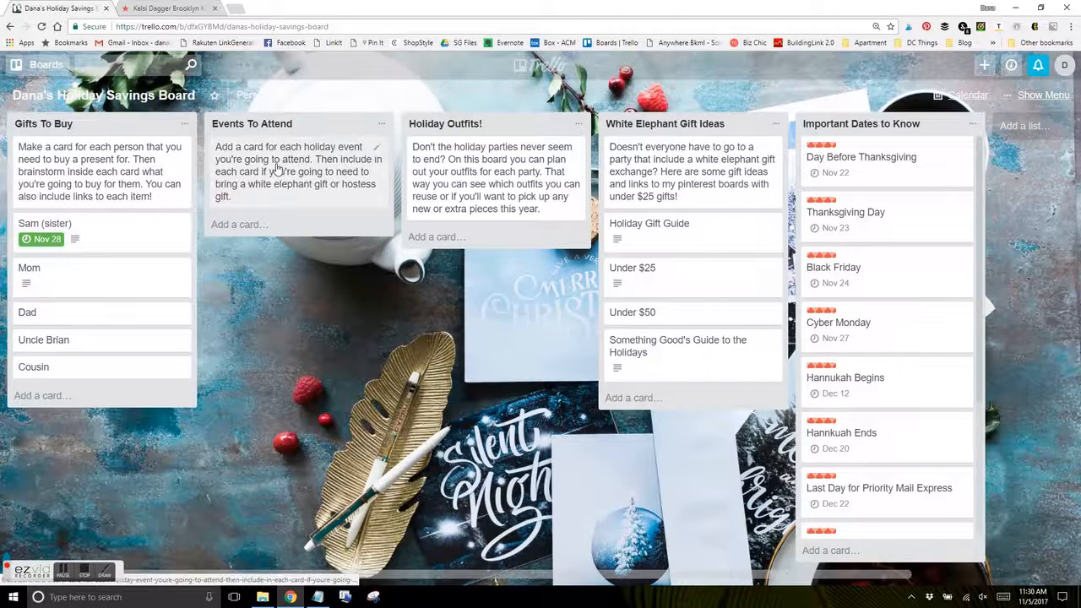
Add a card titled "Friendsgiving" to the Events To Attend list.
click(270, 224)
text(Friendsgiving)
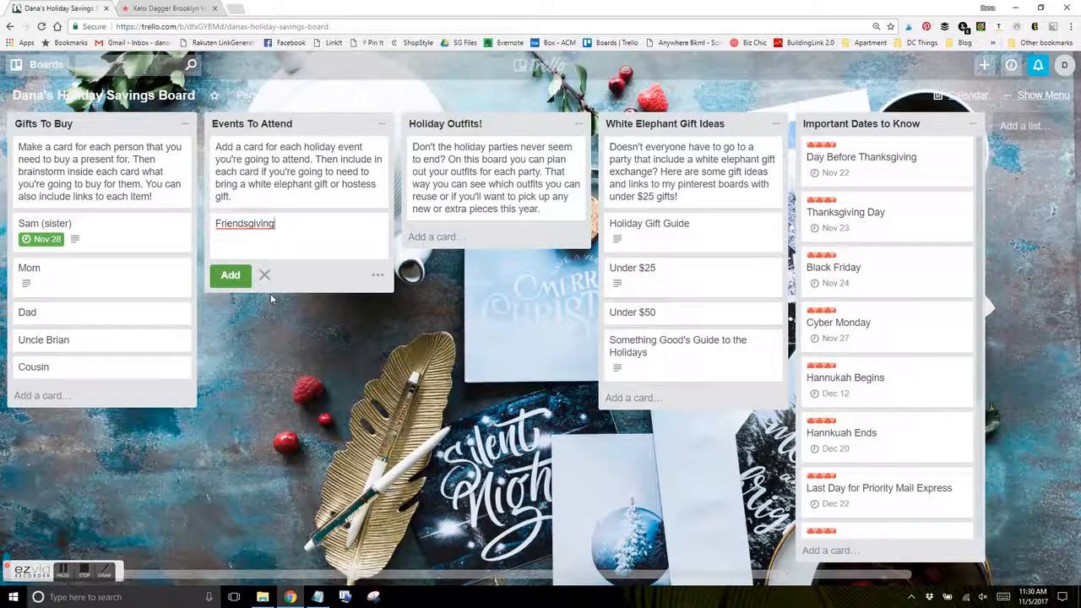
key(Return)
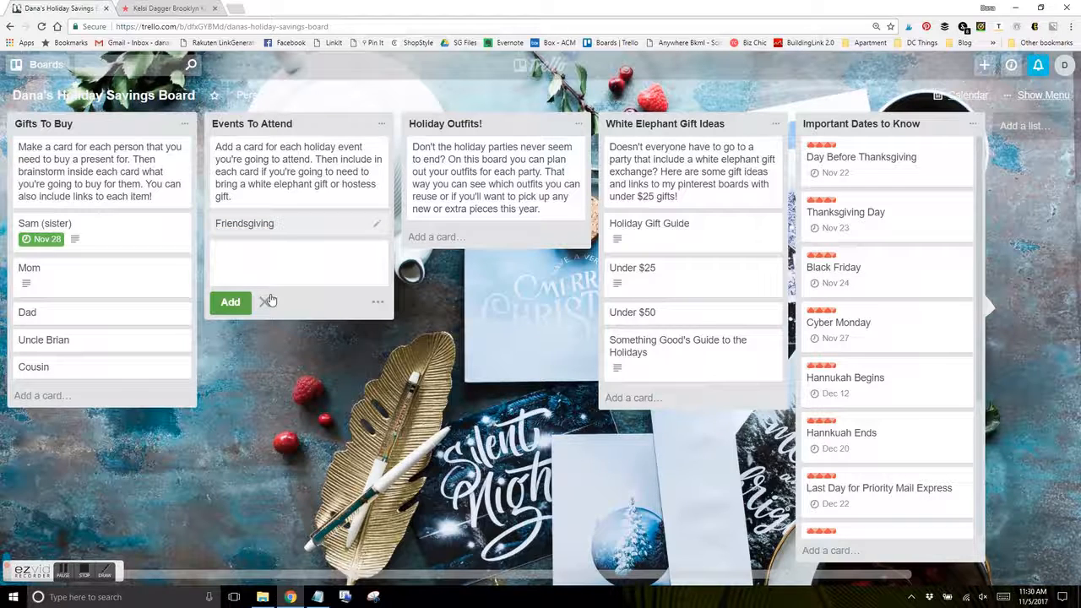
Describe the Friendsgiving card with the host's apartment as location and the list items "Apple pie" and "No hostess gift", and save it.
click(290, 223)
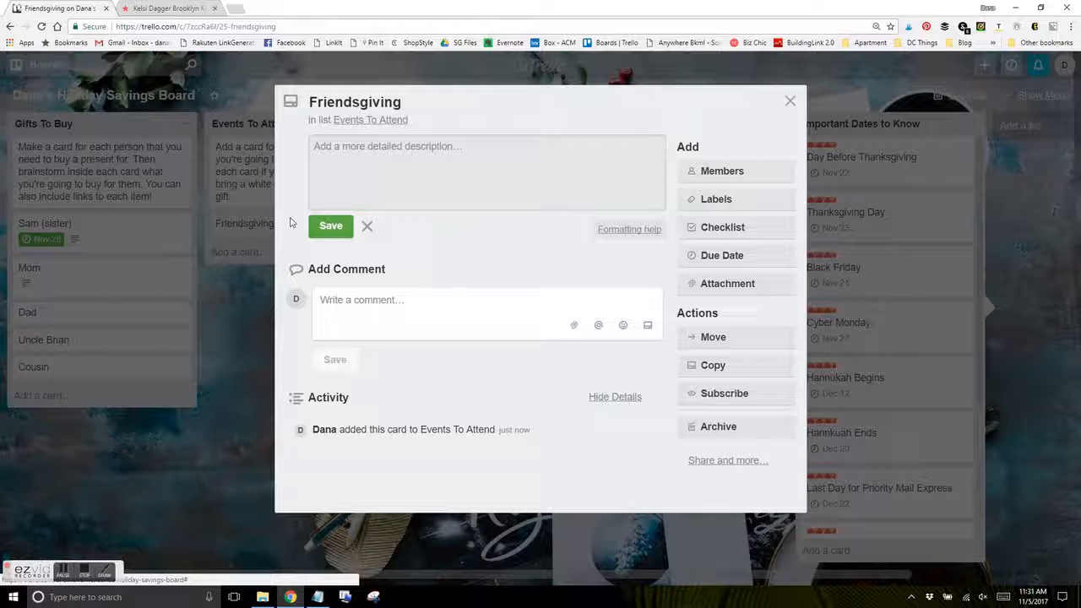
text(Dan)
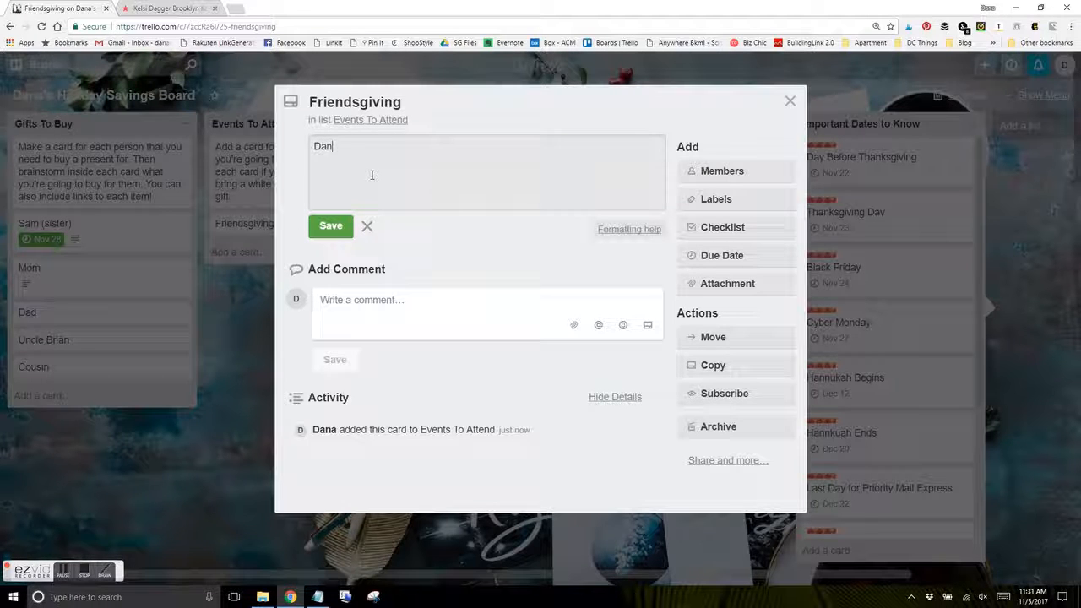
text(n's Apt)
key(Return)
text(- )
text(A)
text(pple pie )
text(- No ho)
text(stess)
text( gift)
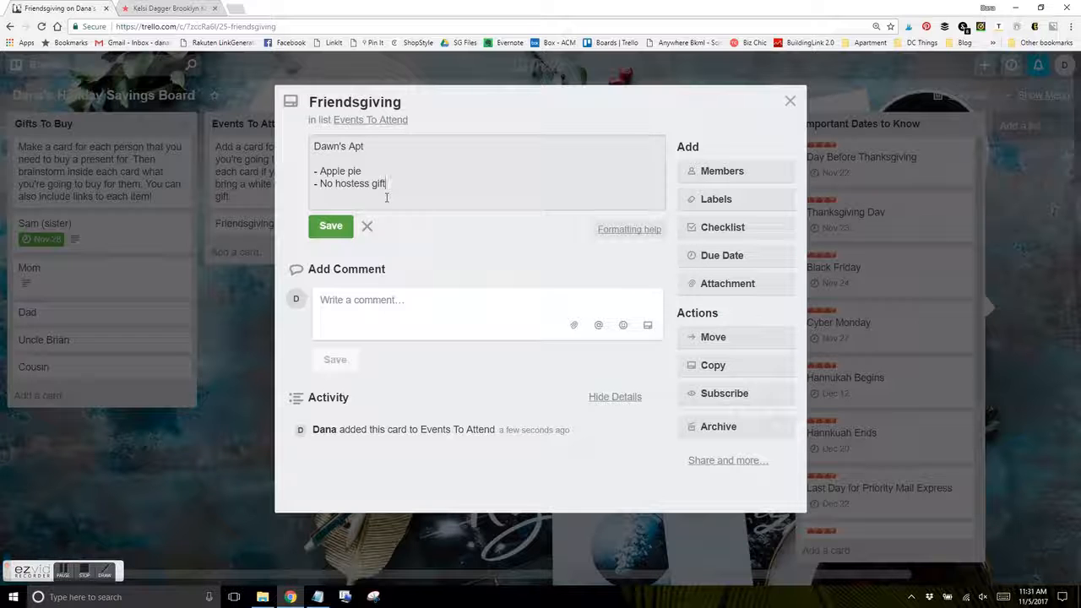
click(338, 226)
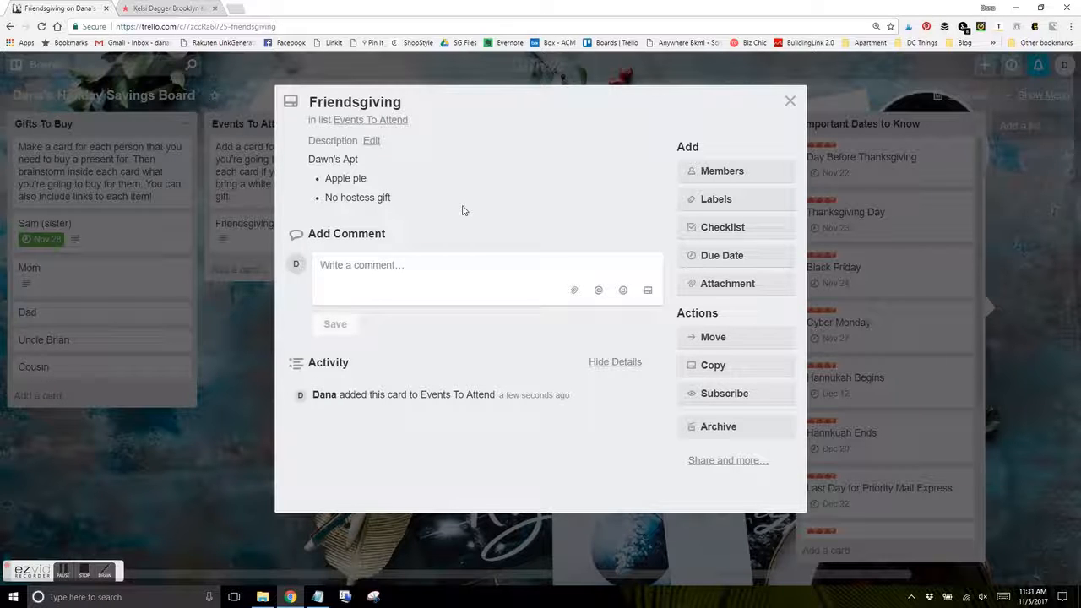
Set the Friendsgiving card's due date to 11/11/2017 at 4:00 PM.
click(716, 257)
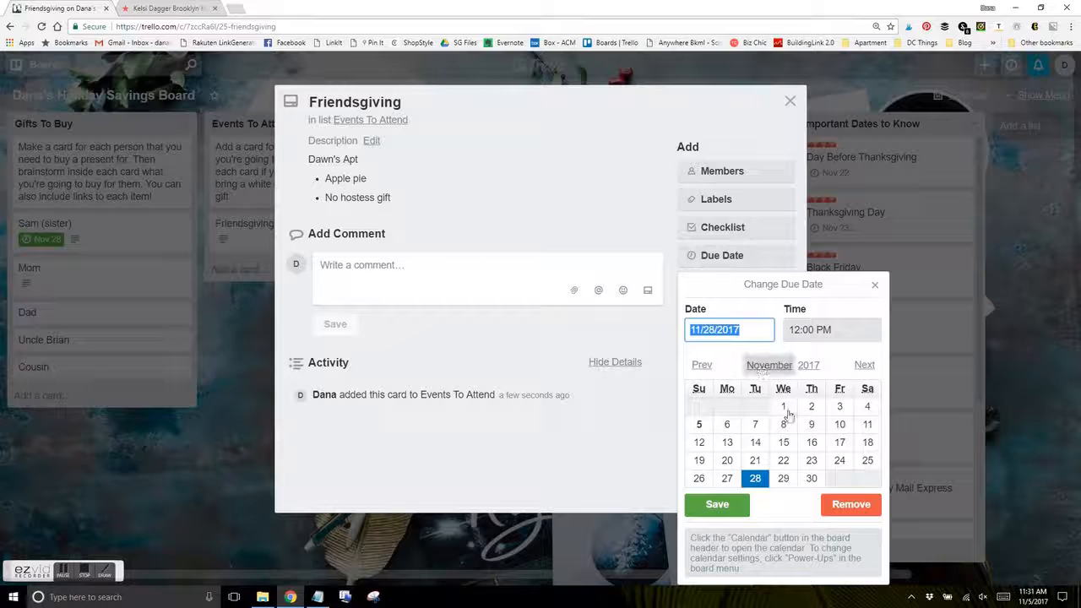
click(867, 425)
click(791, 330)
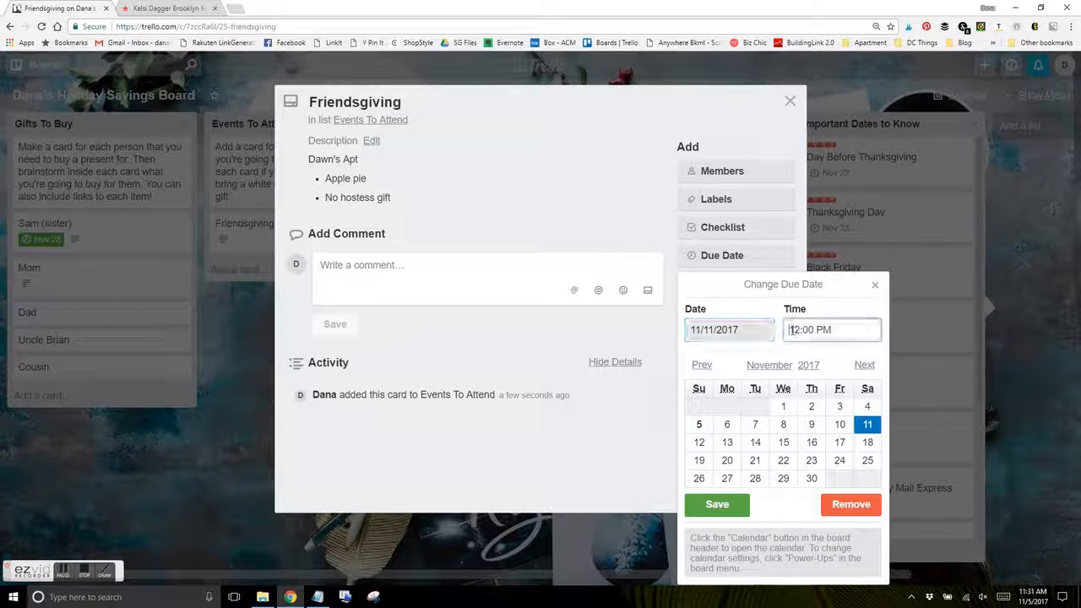
drag(791, 330, 800, 330)
text(4)
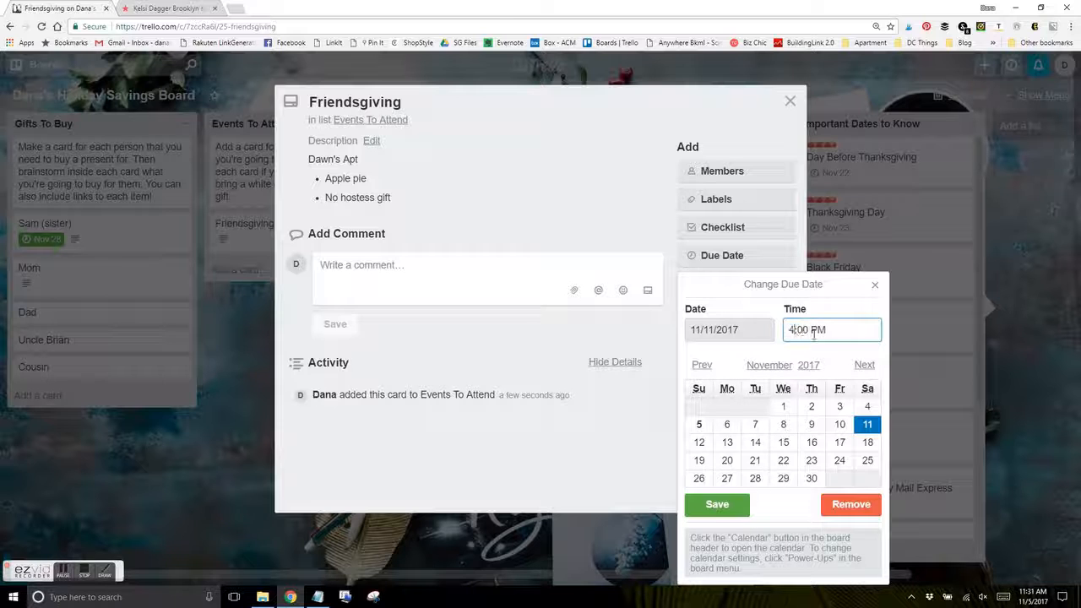
click(717, 505)
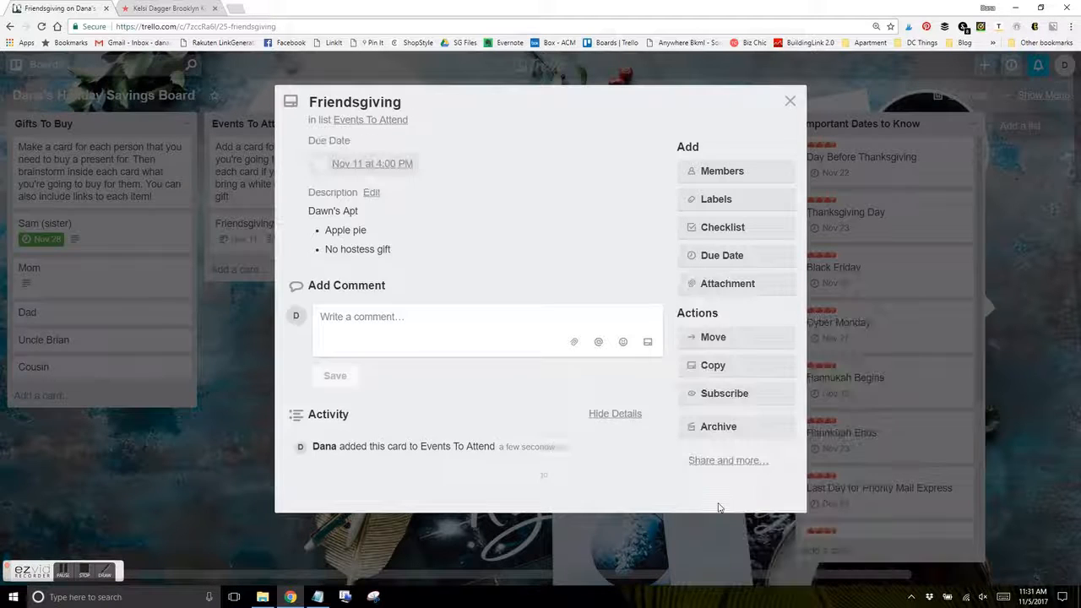
Apply the blue label to the Friendsgiving card and name that label "Events - Friends".
click(740, 206)
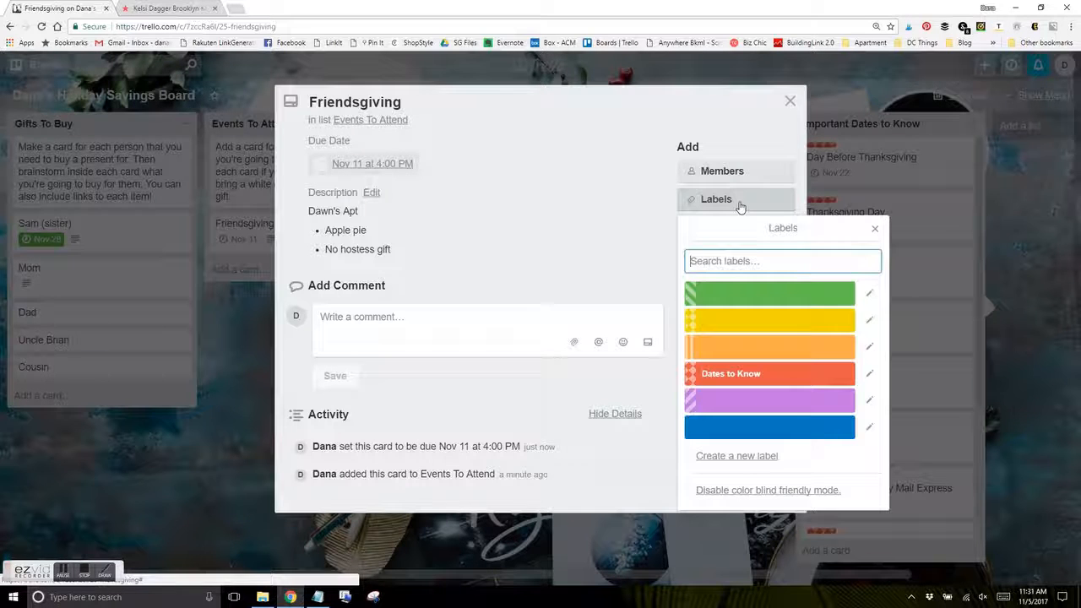
click(724, 431)
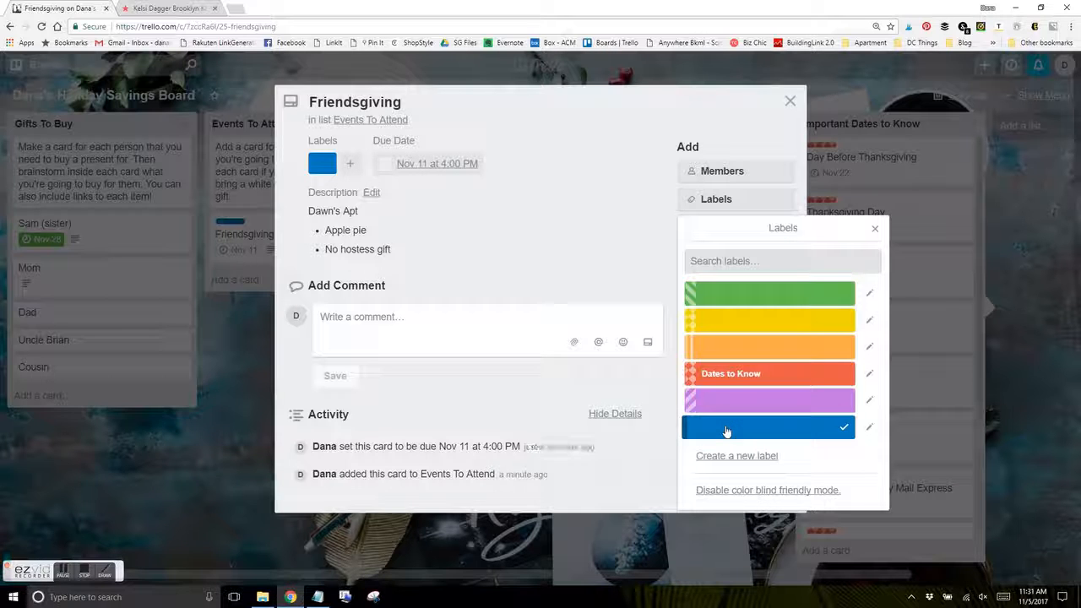
click(869, 430)
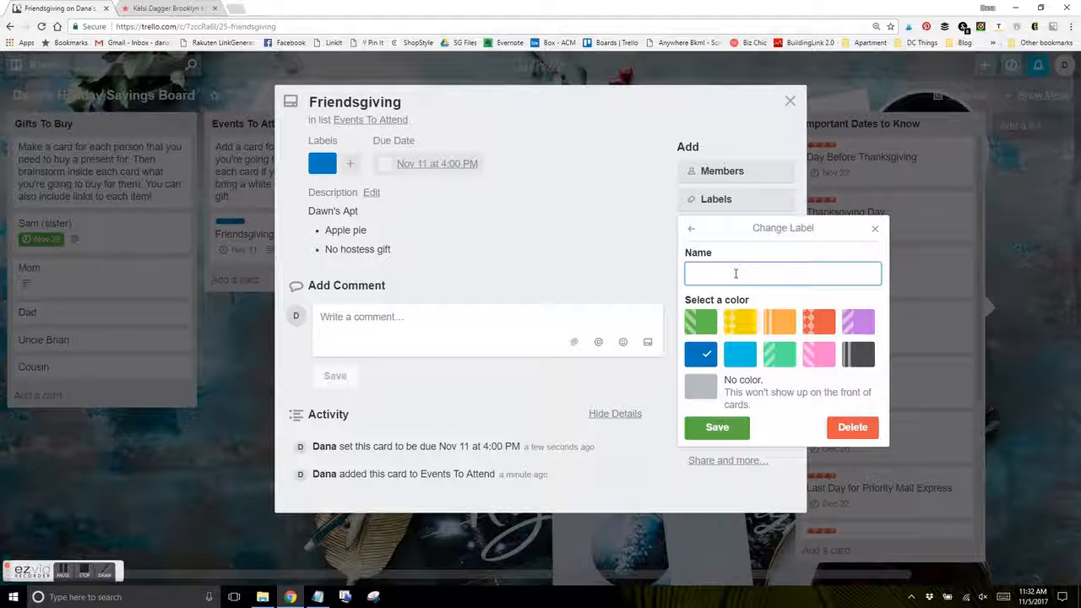
text(ven)
text(iends)
click(709, 432)
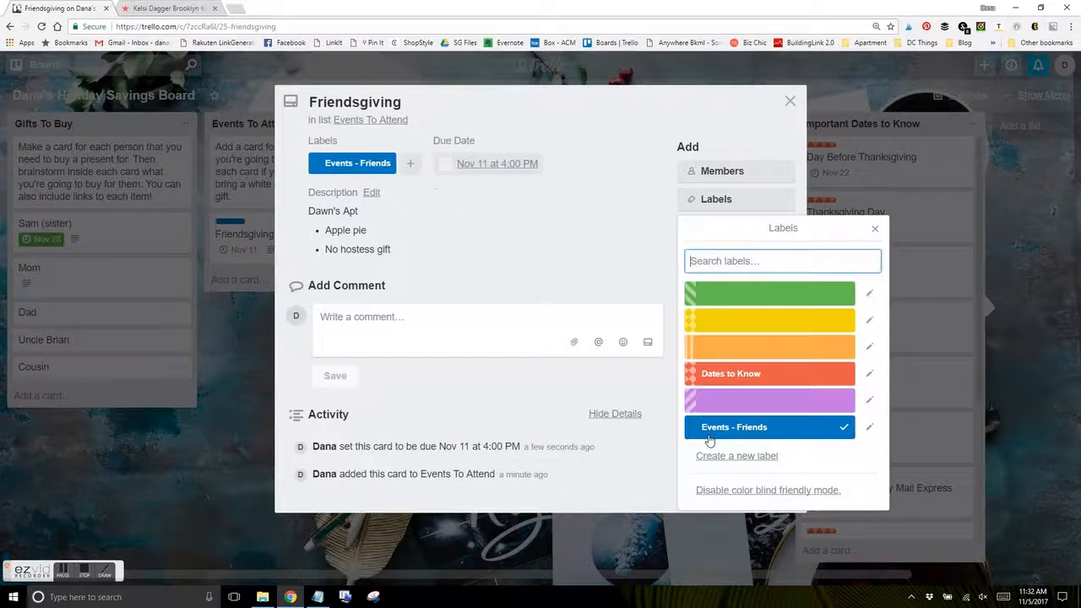
Name the purple label "Events - Family" without applying it, and close the Friendsgiving card.
click(870, 397)
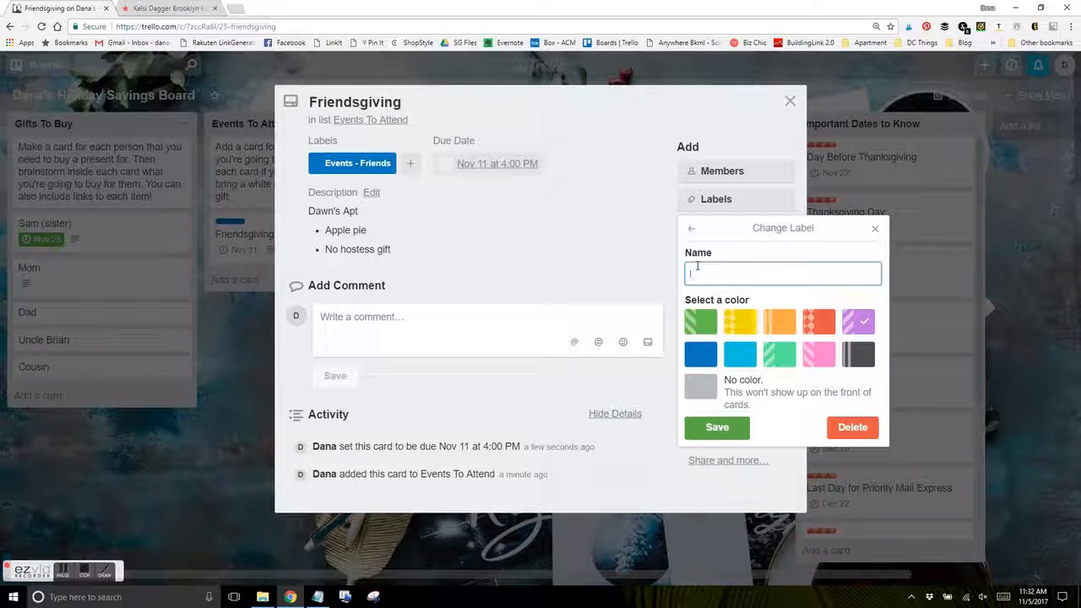
text(Events - Family)
click(724, 429)
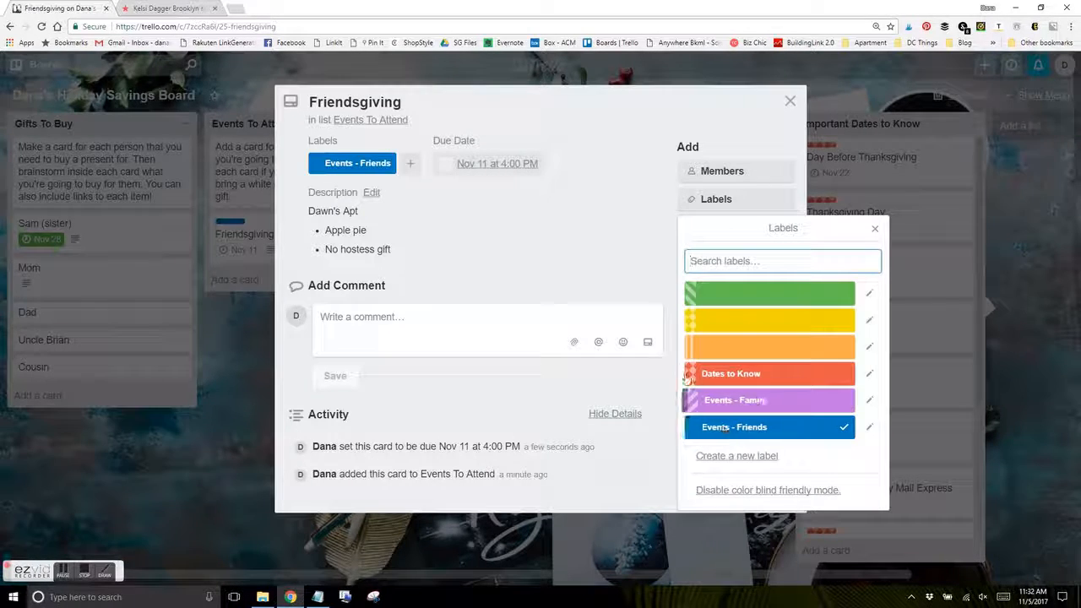
click(618, 244)
click(456, 309)
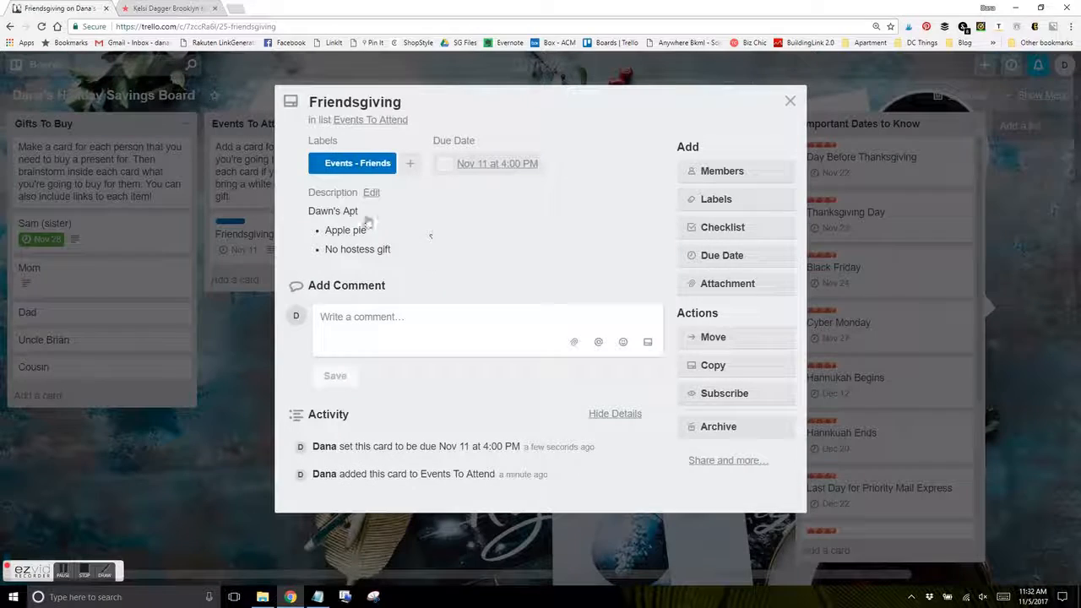
click(240, 321)
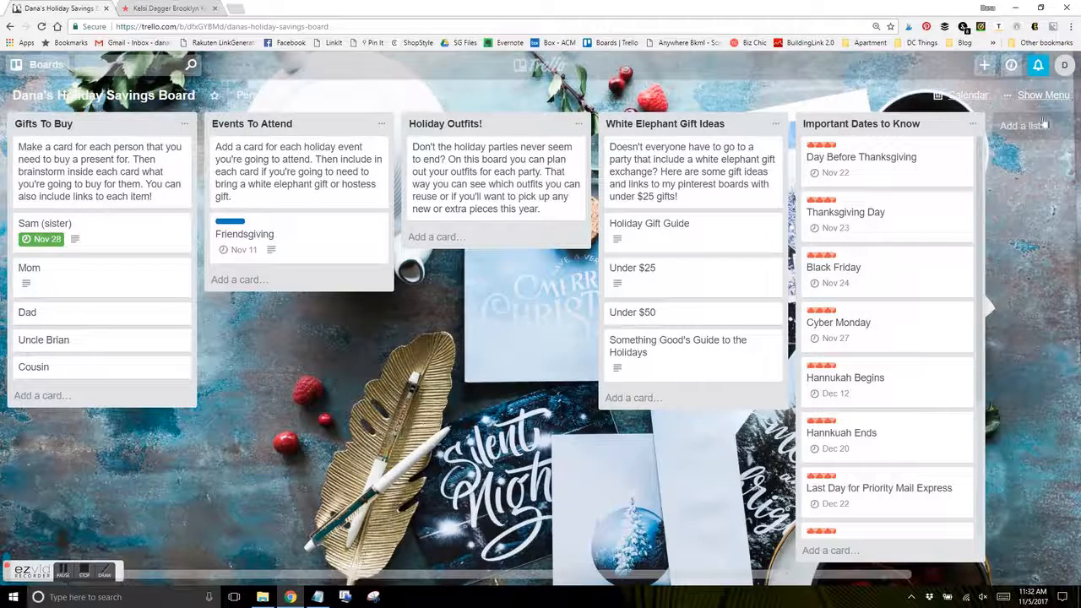
Examine the board's calendar for November 2017 to see the dated cards, and return to the lists.
click(964, 97)
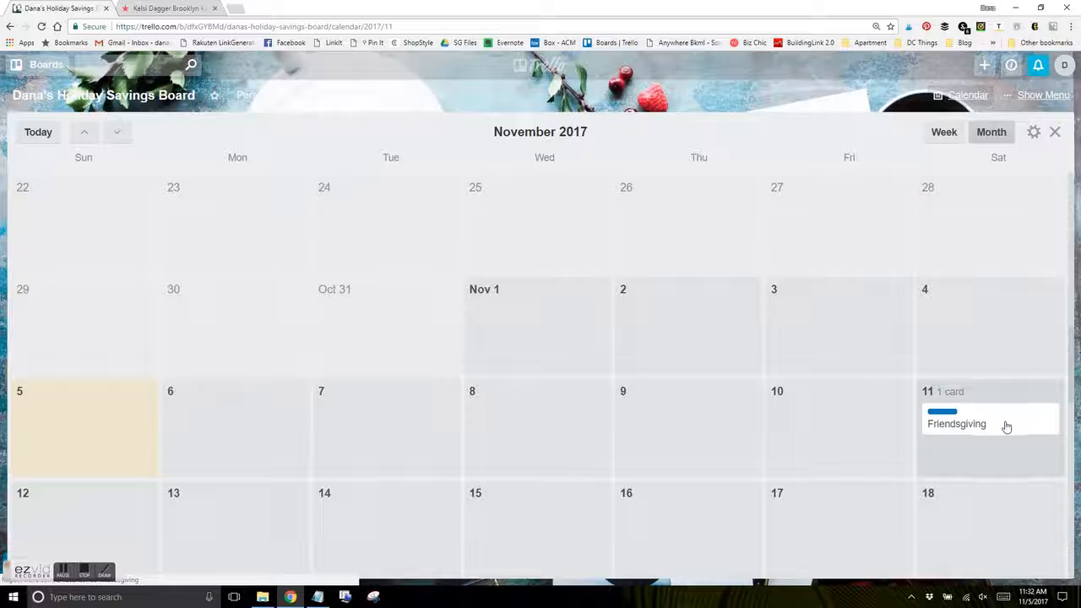
scroll(781, 397, down, 1)
scroll(780, 397, down, 1)
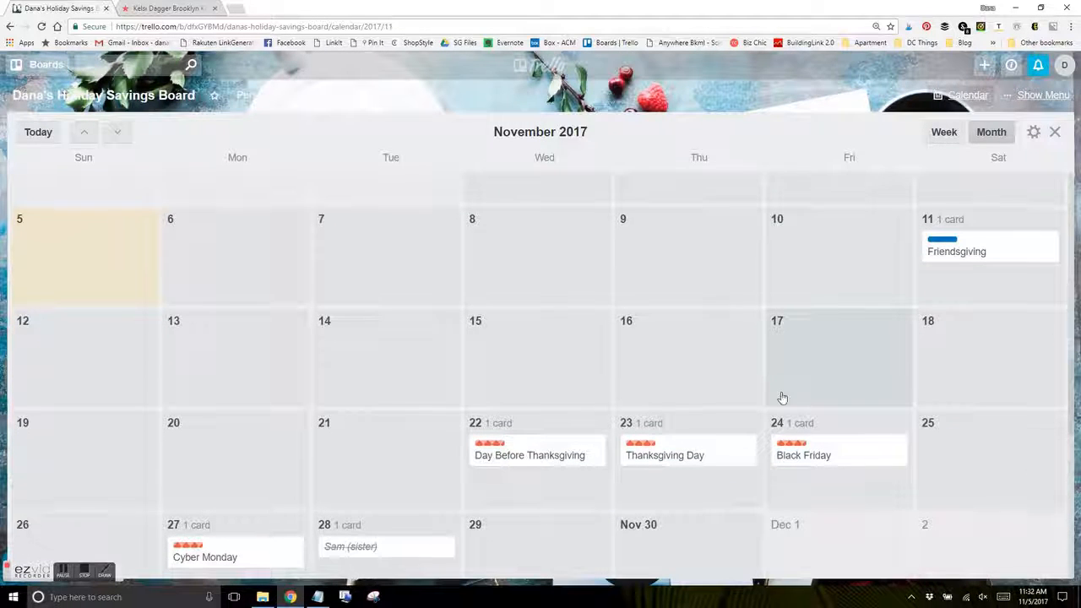
scroll(411, 480, down, 1)
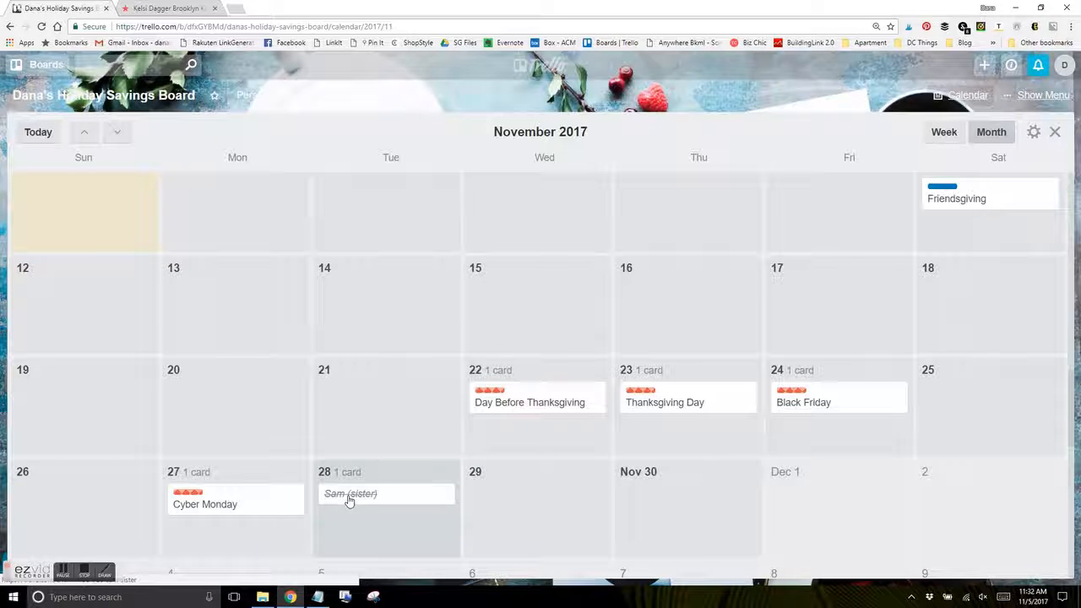
click(1053, 135)
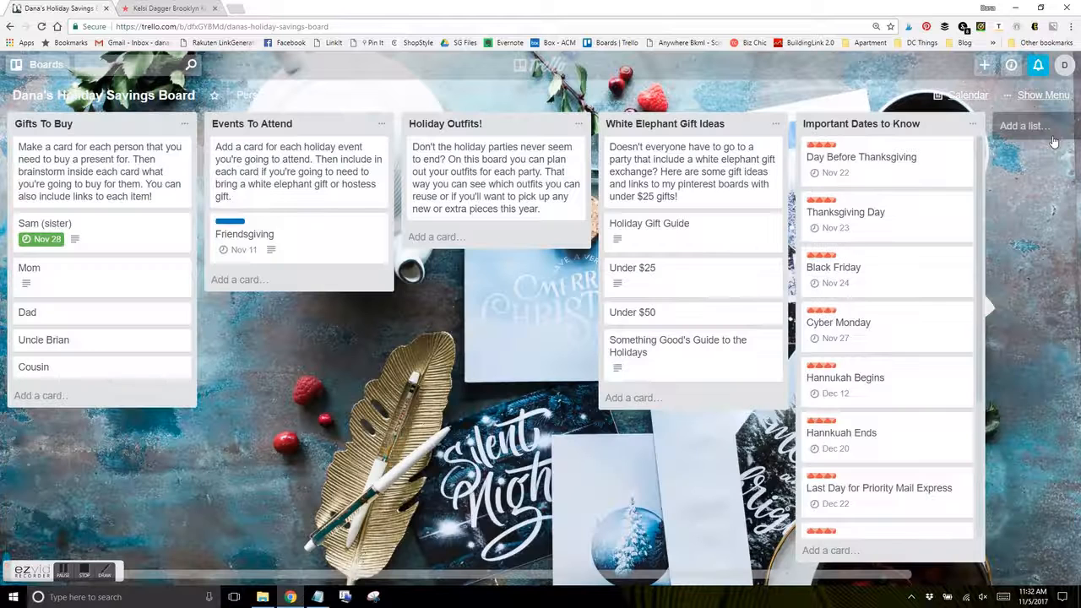
Add a card titled "Fancy Holiday Party - Dress (already have shoes and jewelry)" to the Holiday Outfits! list.
click(454, 238)
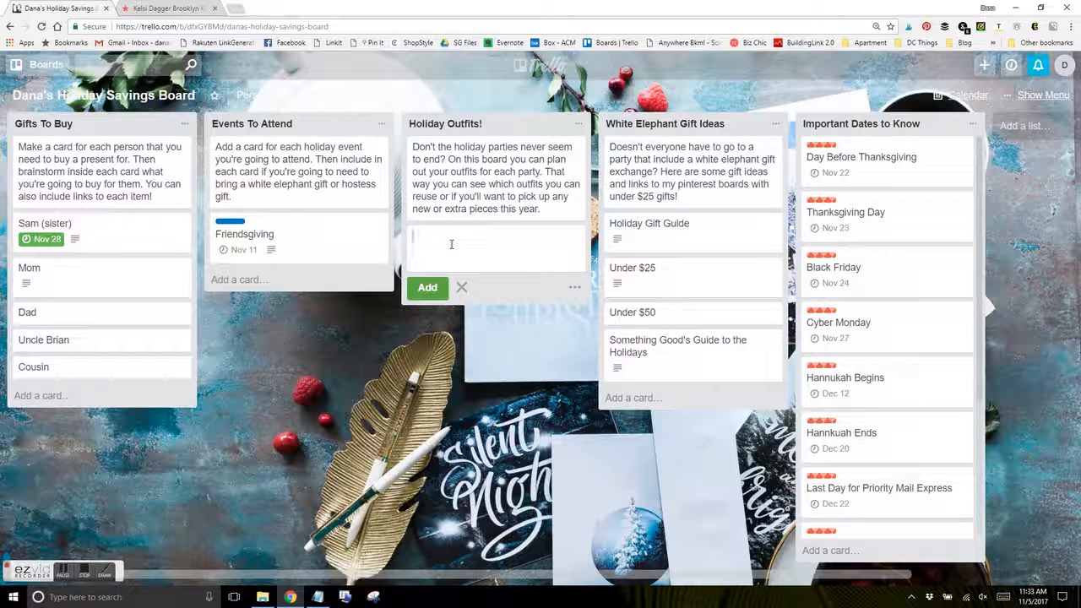
text(Fancy Holiday Party - Dress (alr)
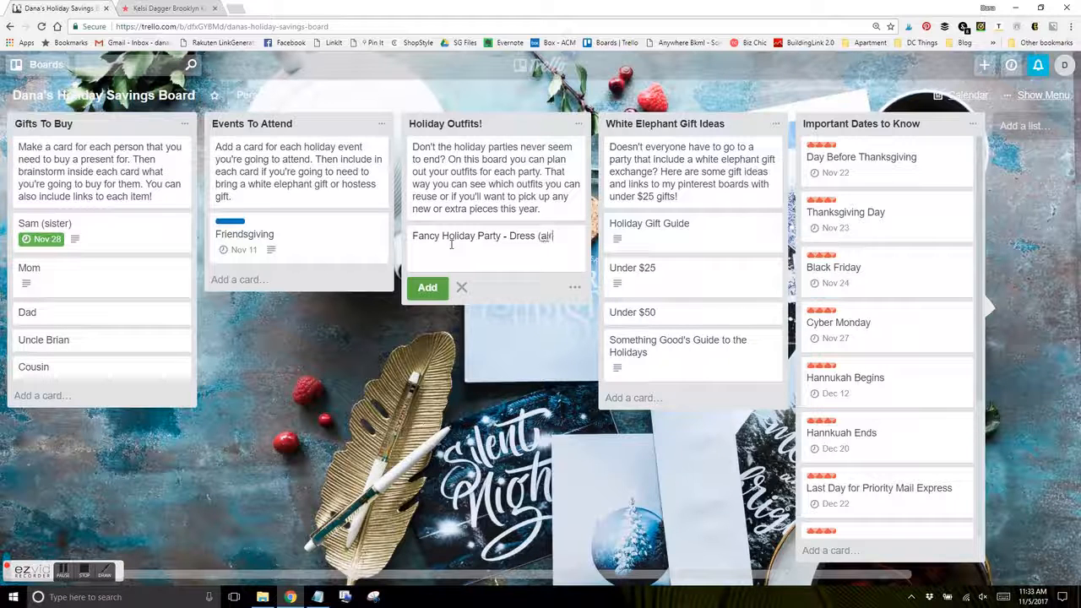
text(eady have )
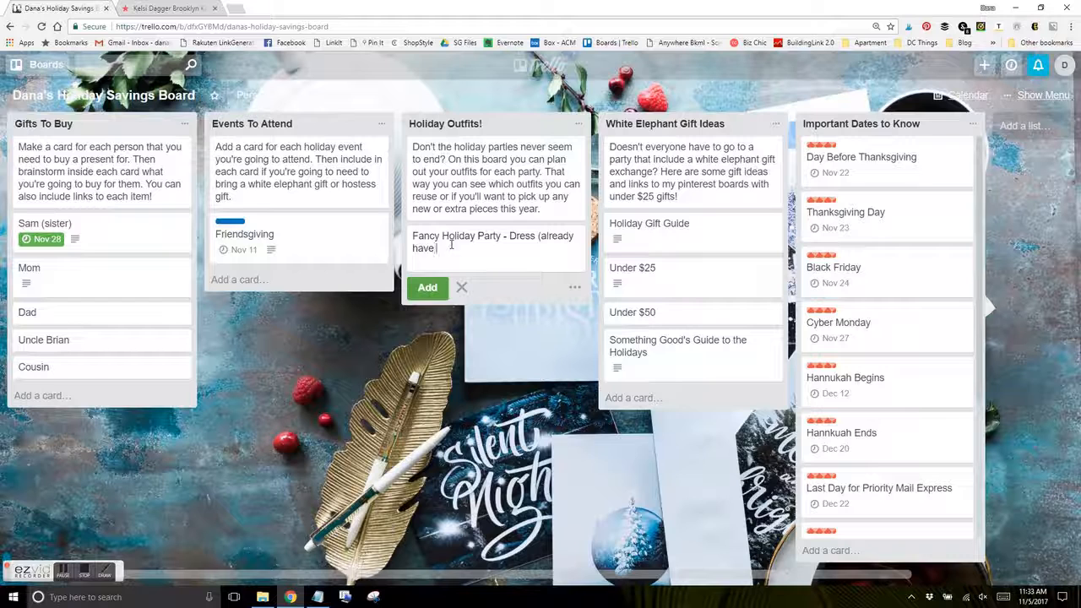
text(shoes and jew)
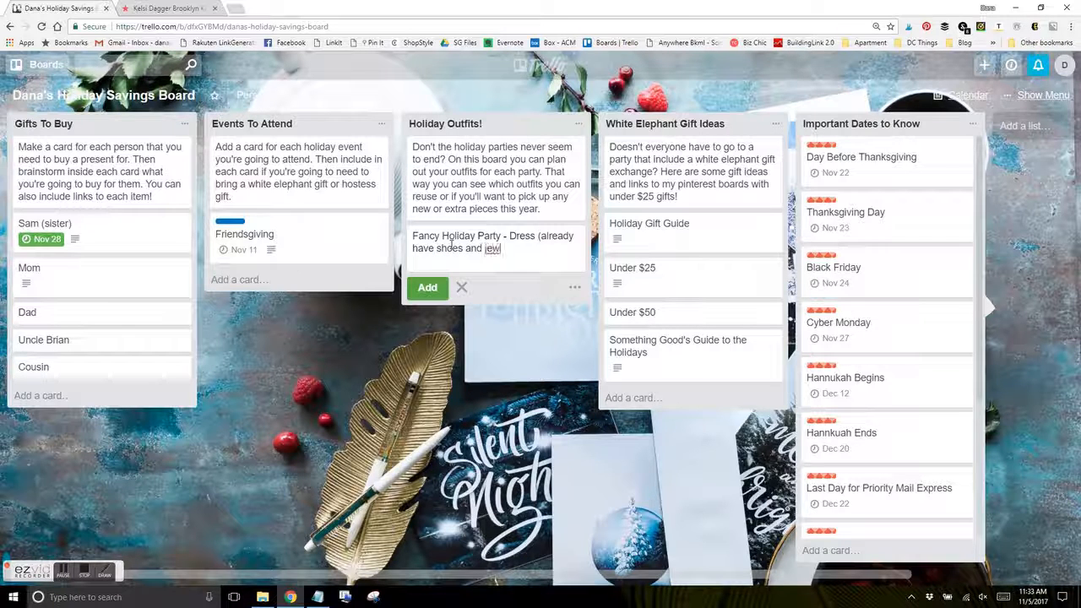
text(elry)
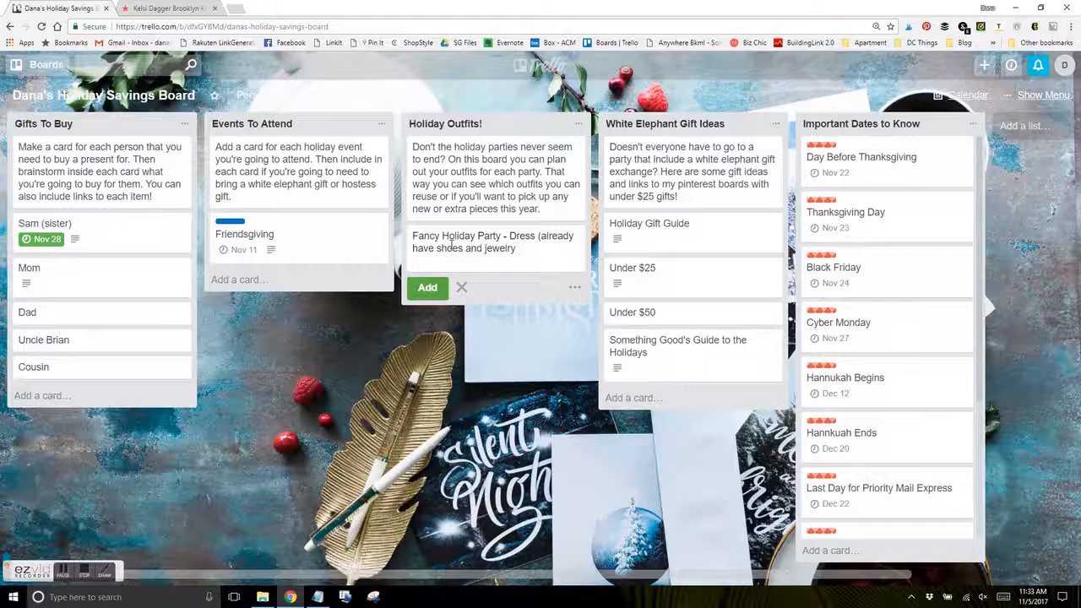
text())
key(Return)
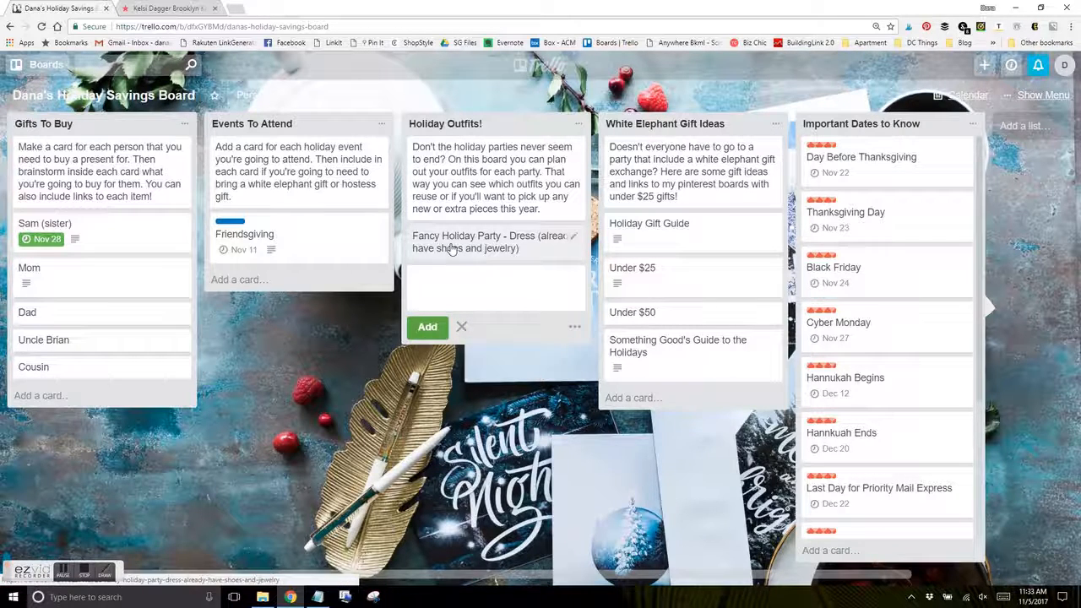
click(376, 335)
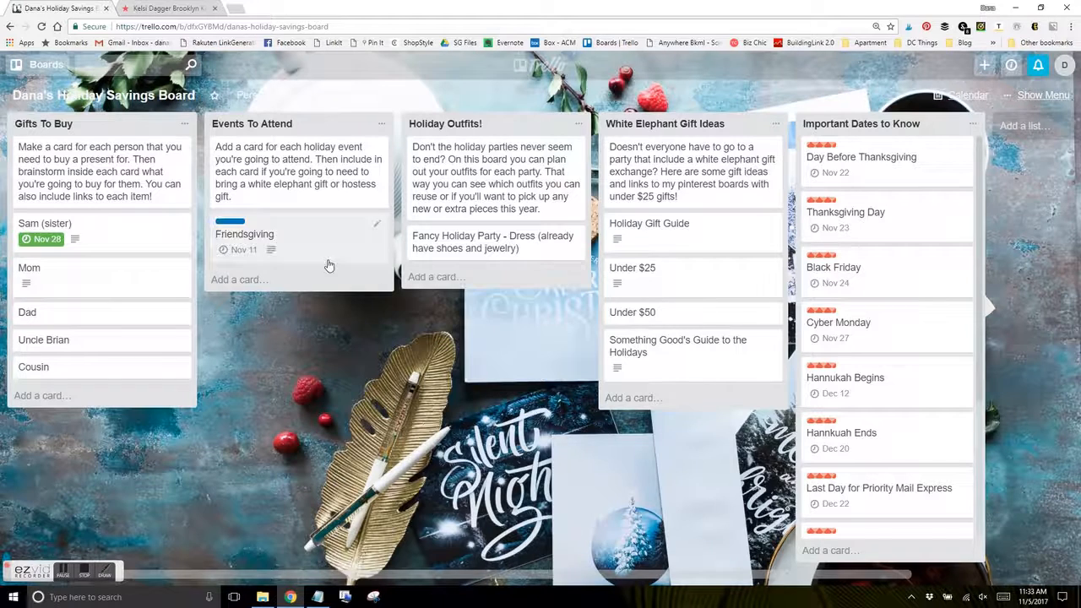
Add a card titled "Fancy Holiday Party" to the Events To Attend list.
click(270, 283)
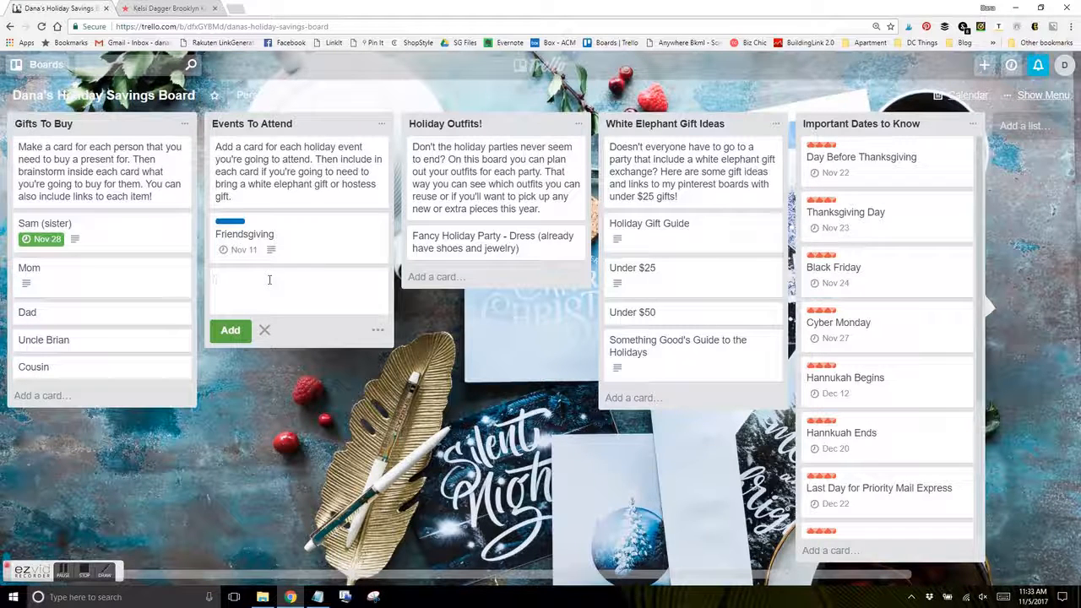
text(Fancy Holiday Party)
key(Return)
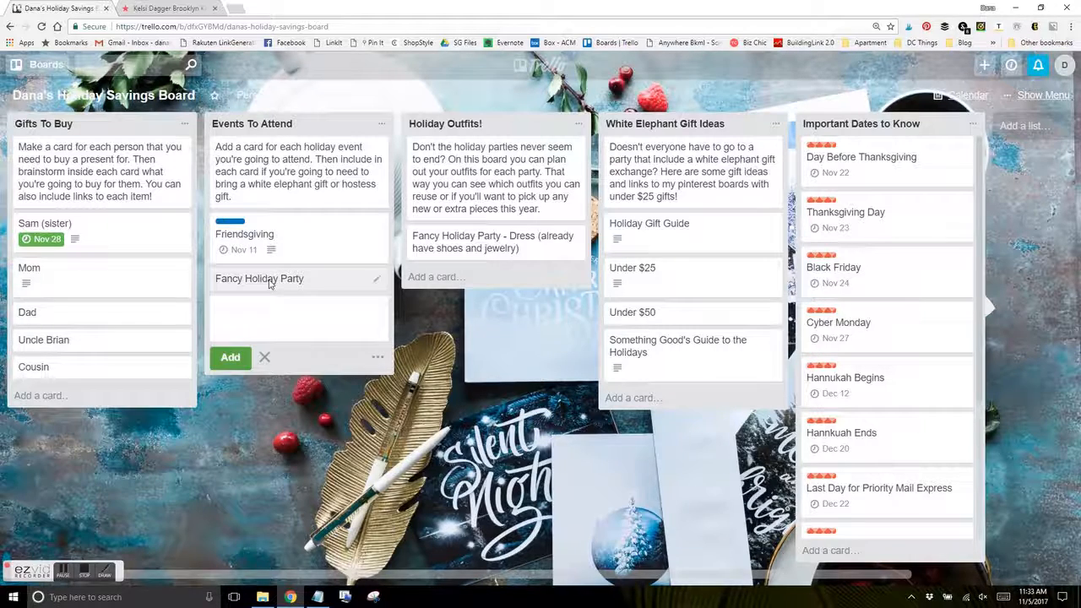
Copy the Fancy Holiday Party card into the Holiday Outfits! list at position 3 and look inside the copy.
click(375, 279)
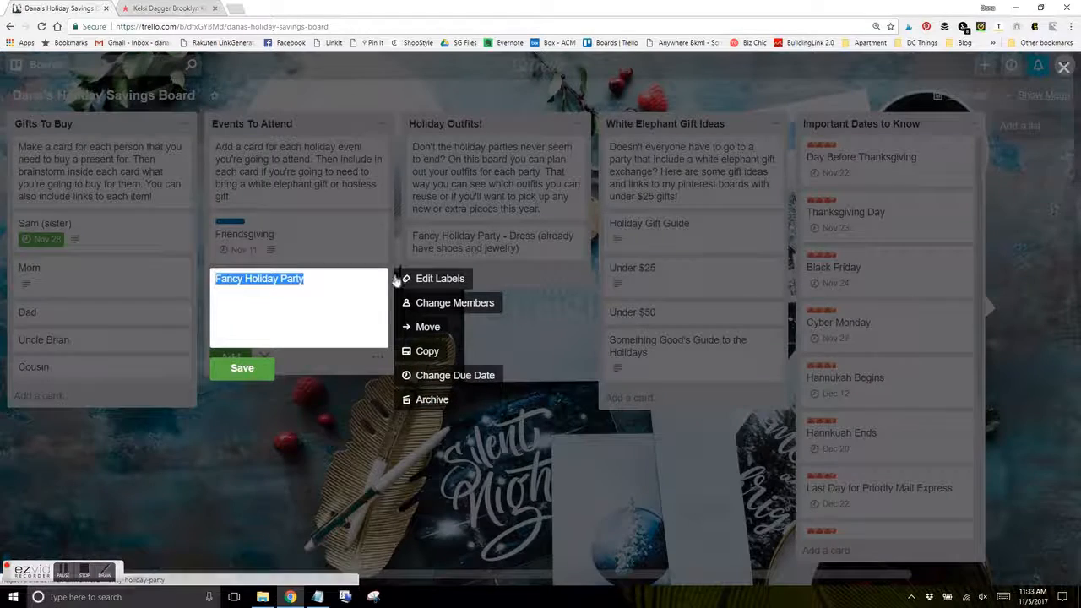
click(408, 352)
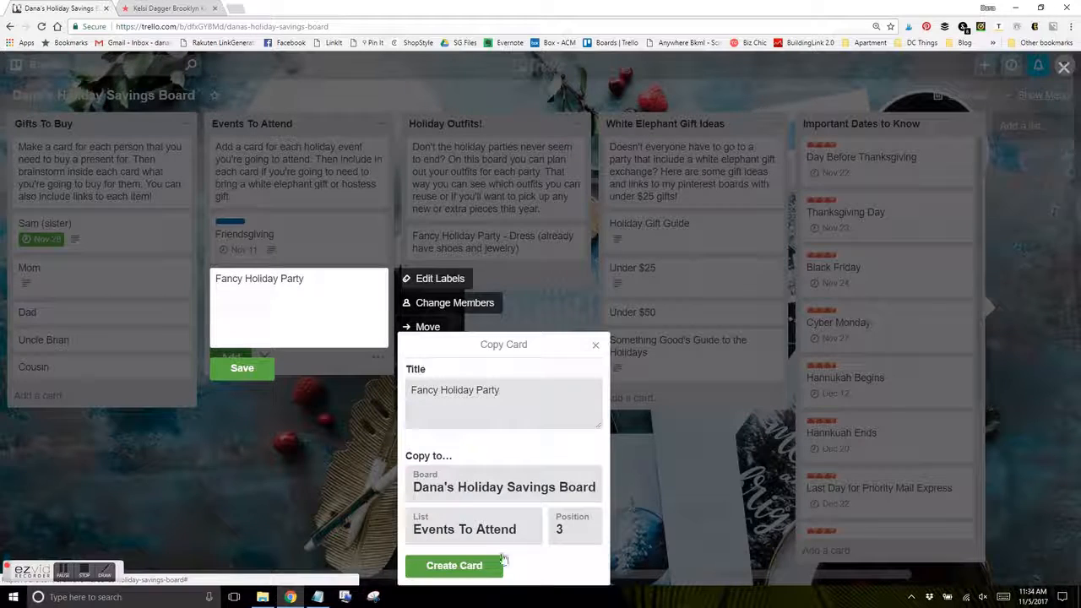
click(485, 527)
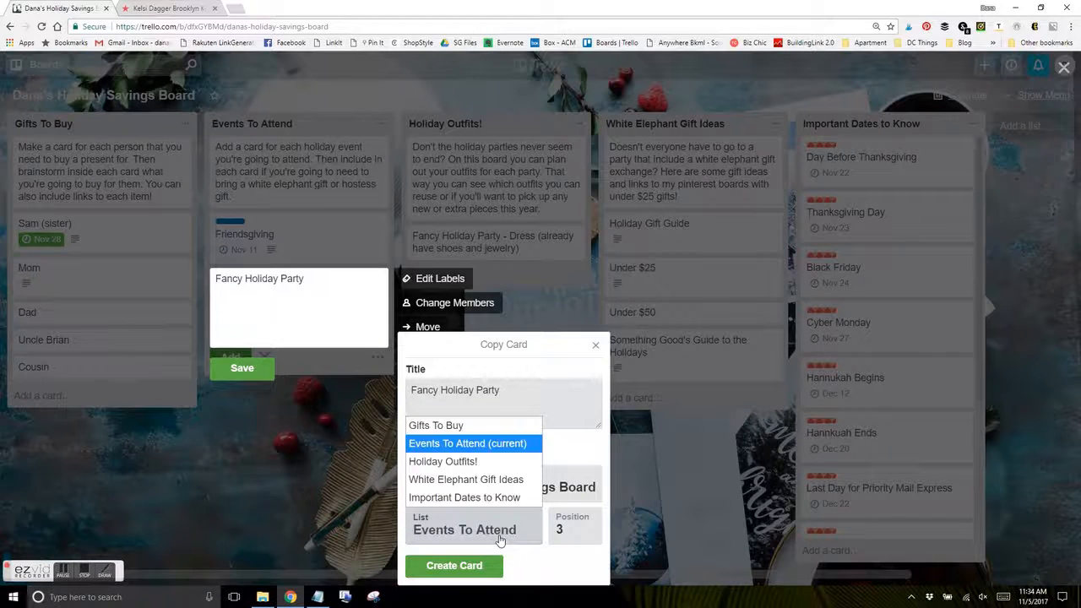
click(499, 464)
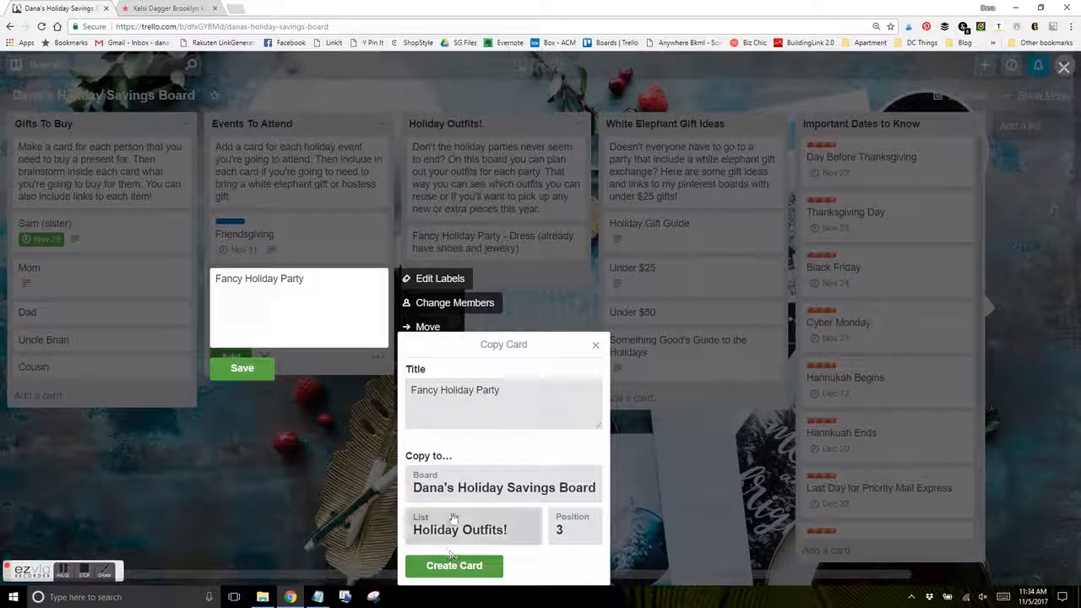
click(491, 537)
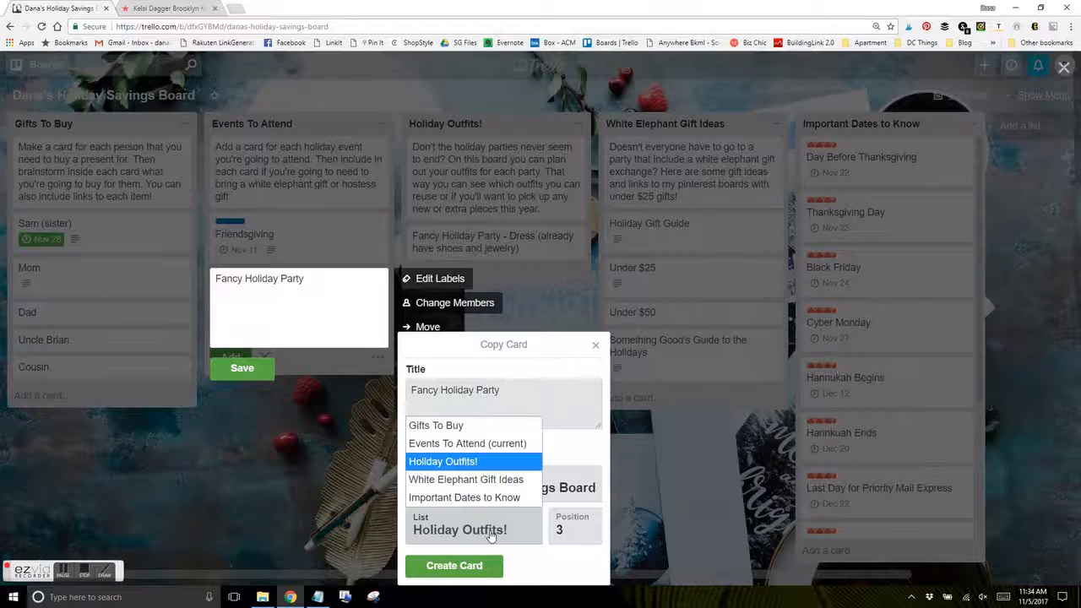
click(477, 464)
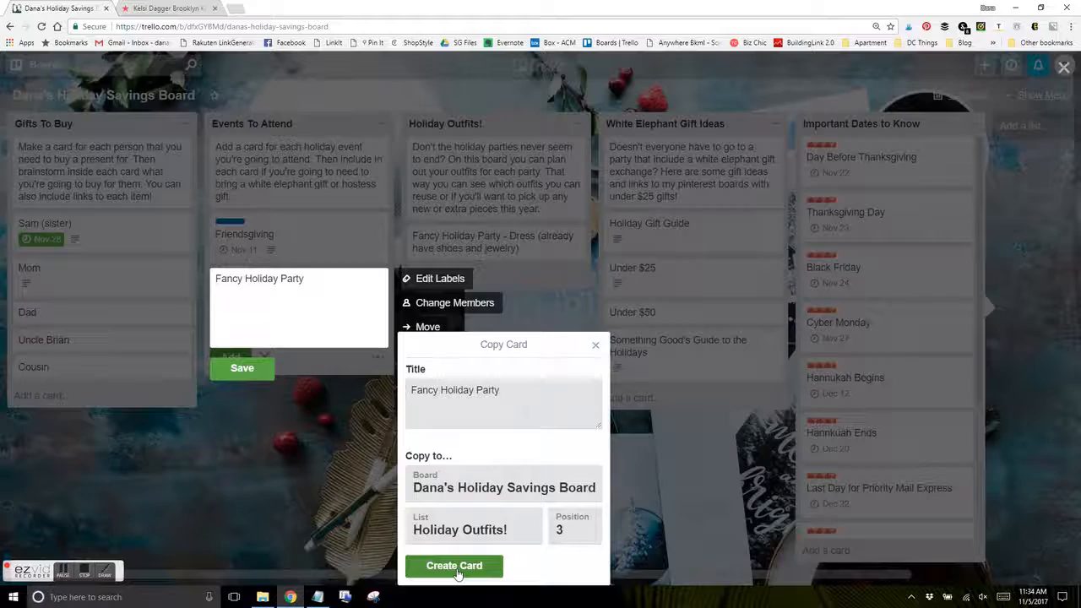
click(454, 566)
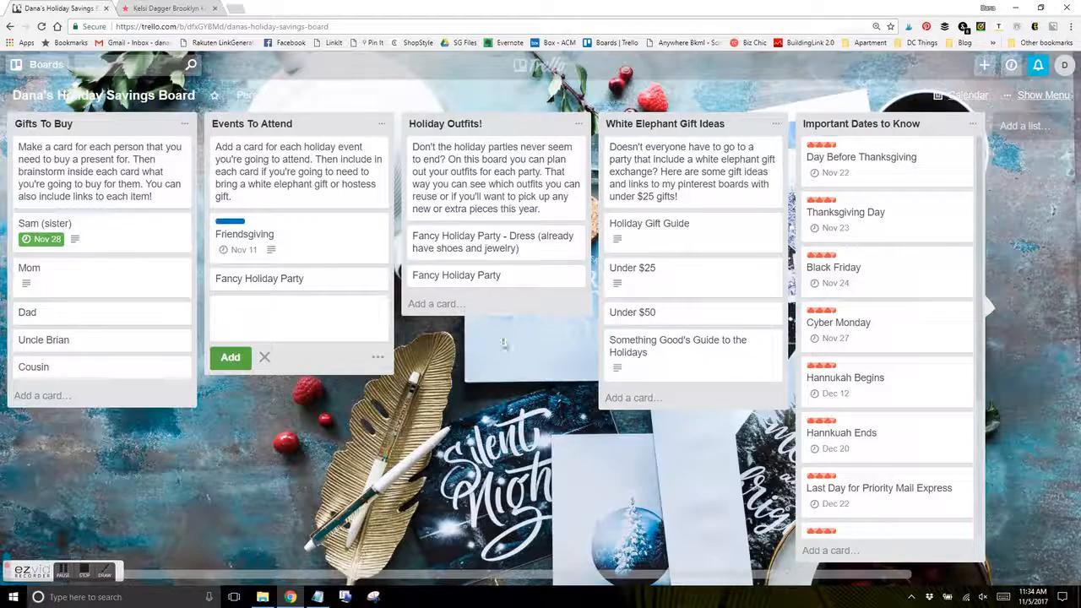
click(516, 277)
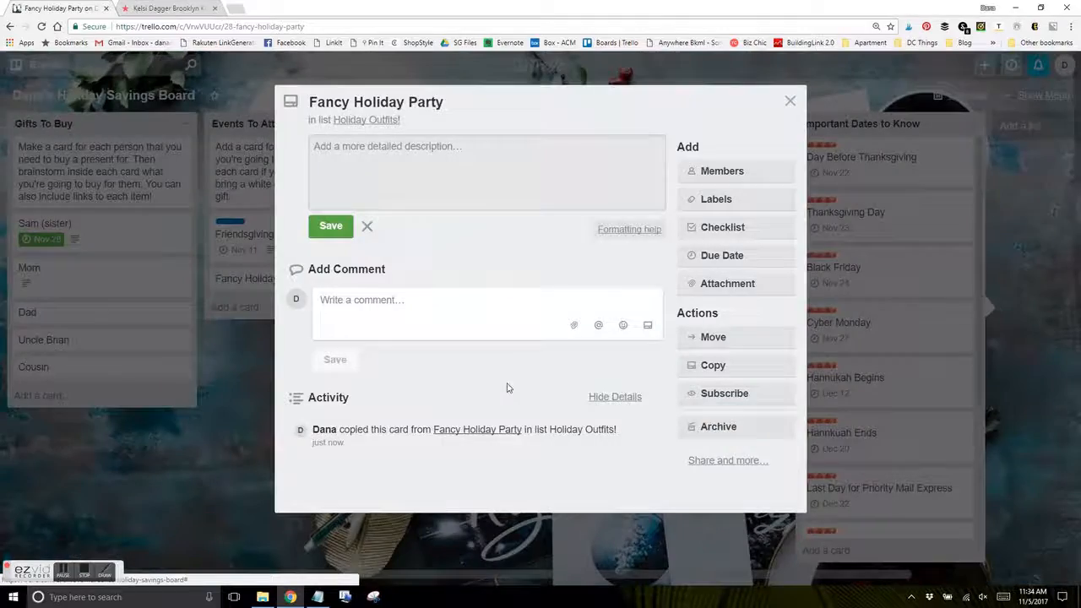
click(788, 103)
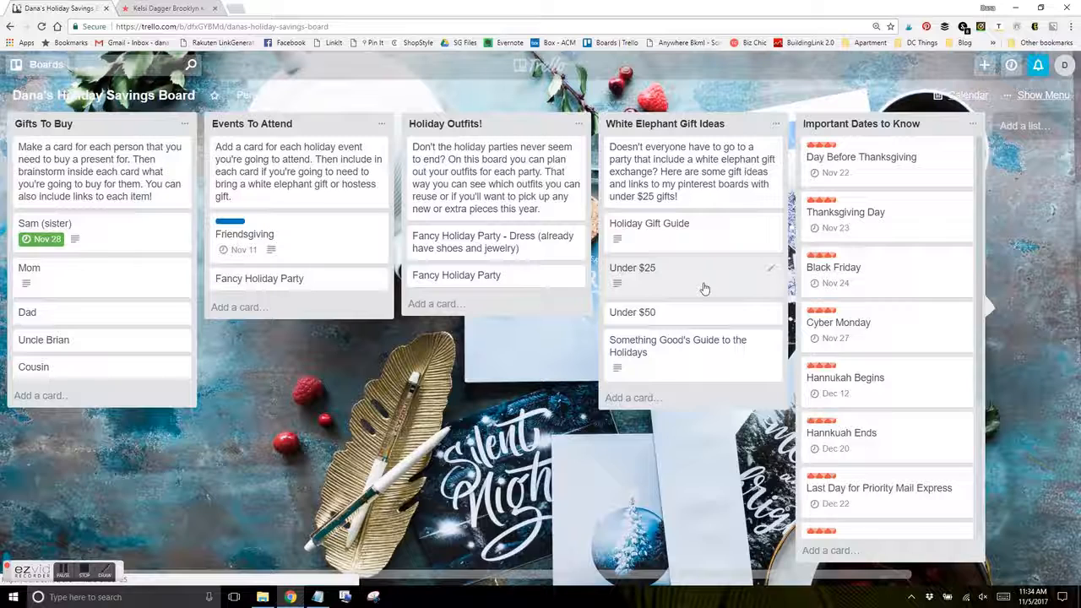
Look at the links in the Holiday Gift Guide and Something Good's Guide to the Holidays cards.
click(709, 238)
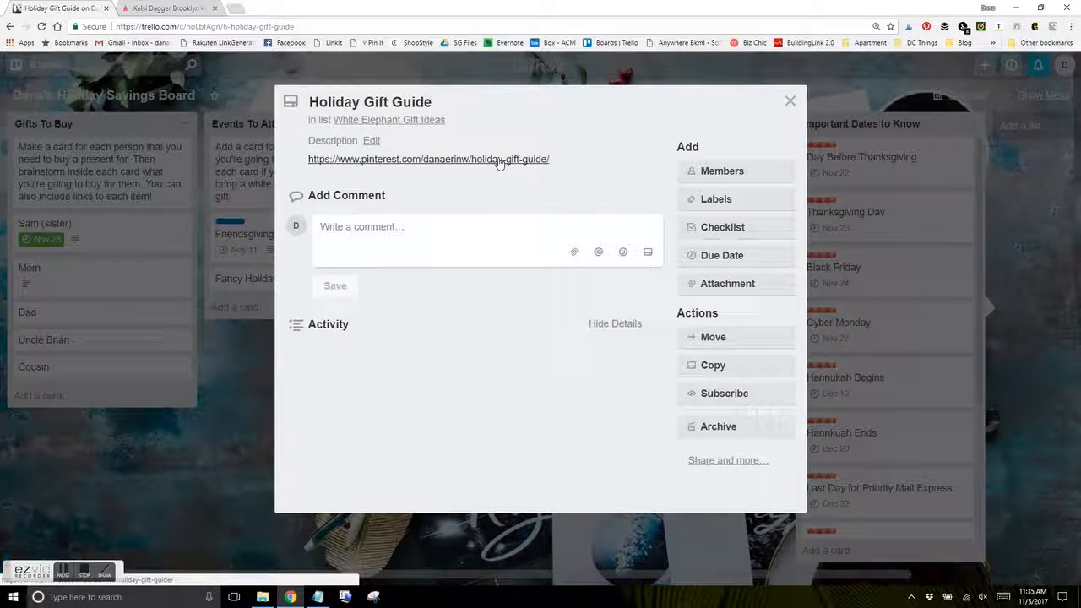
key(Escape)
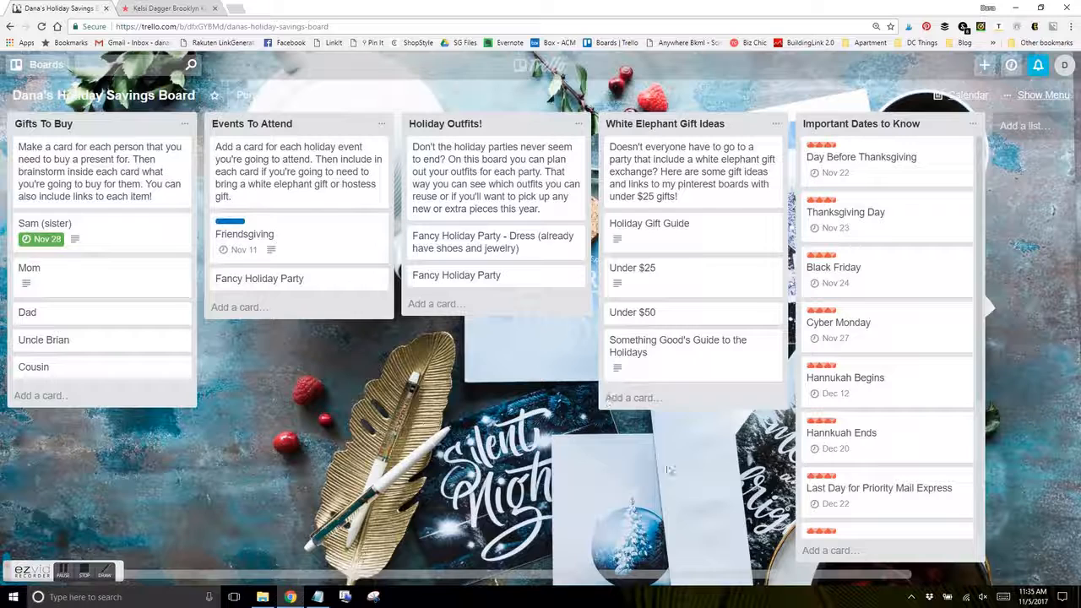
click(711, 356)
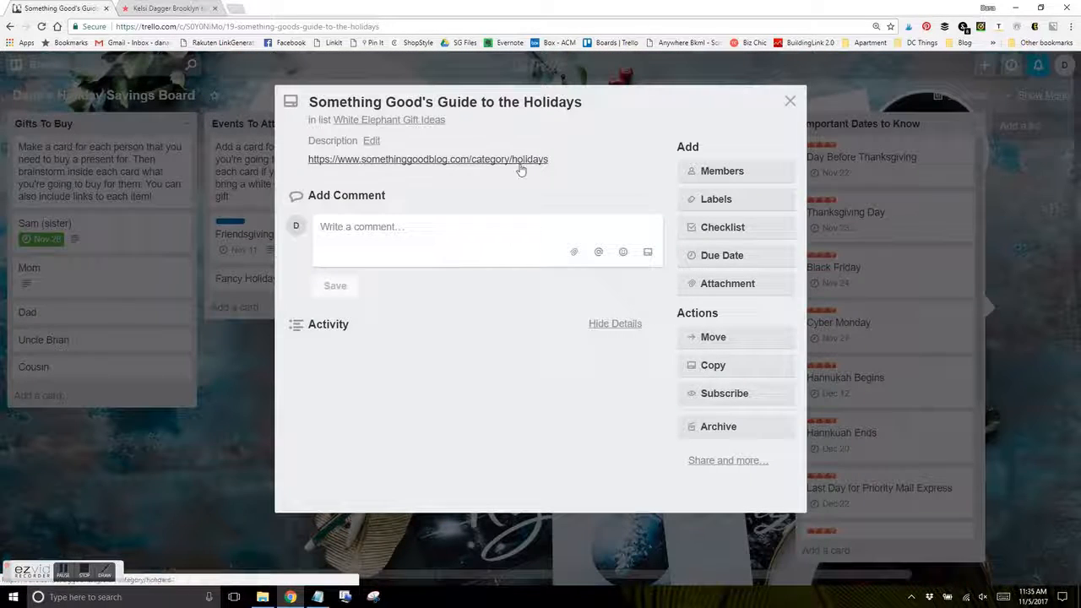
click(210, 425)
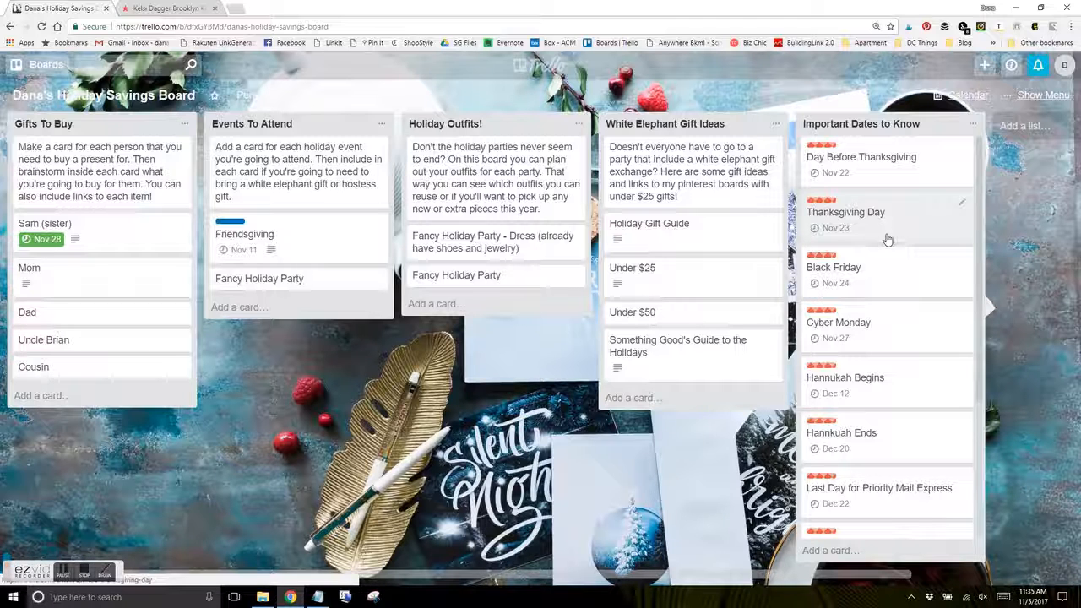
Review the Important Dates to Know list and examine its cards in the calendar through December 2017.
scroll(886, 245, down, 2)
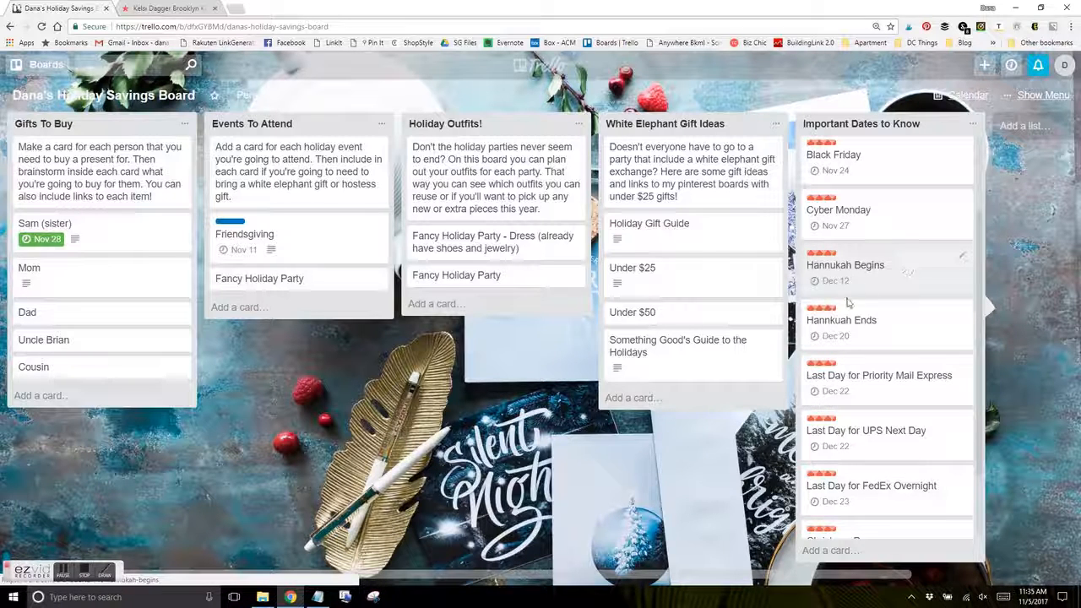
scroll(882, 338, down, 1)
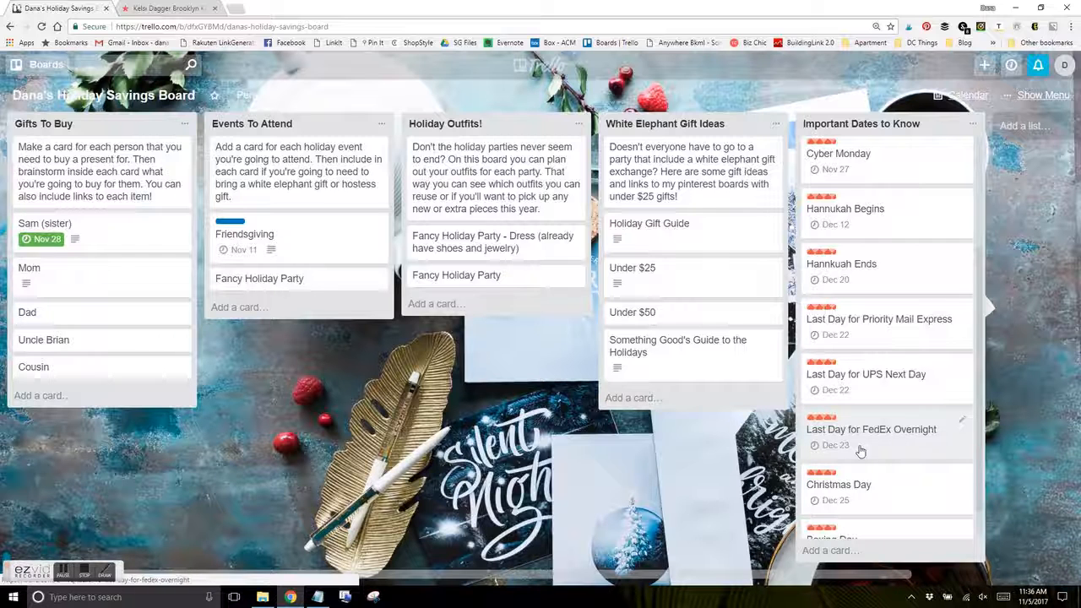
click(967, 96)
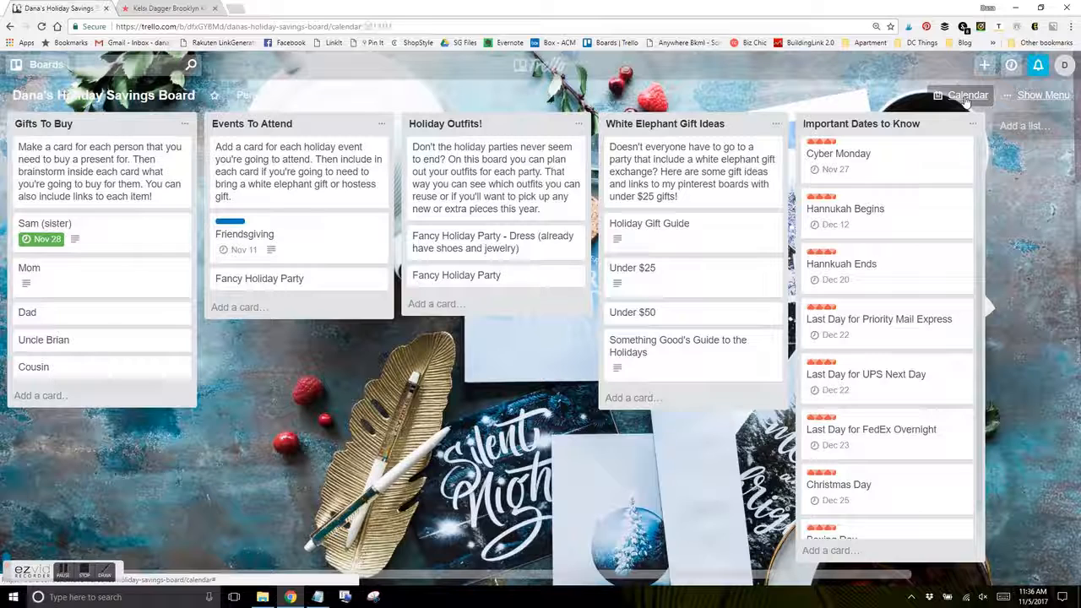
scroll(903, 391, down, 2)
scroll(882, 378, down, 5)
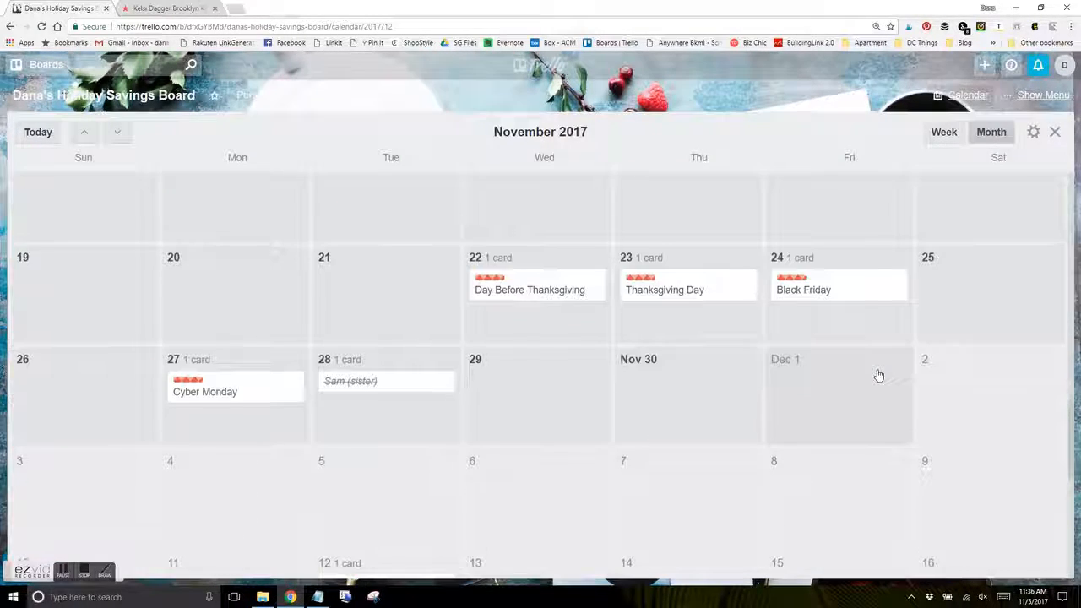
scroll(878, 375, down, 2)
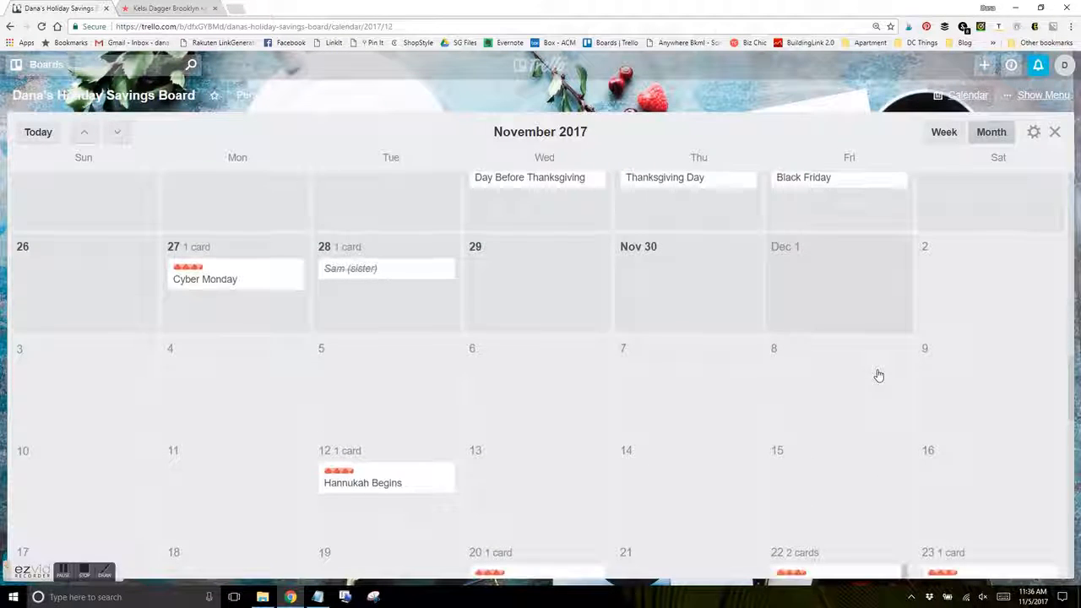
scroll(878, 374, down, 4)
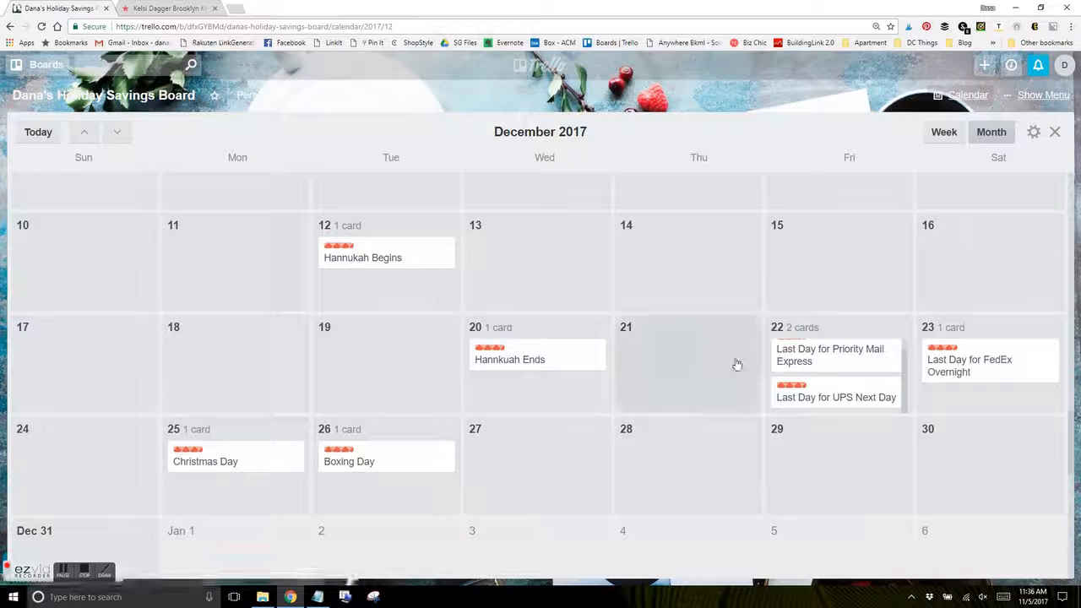
scroll(878, 379, up, 1)
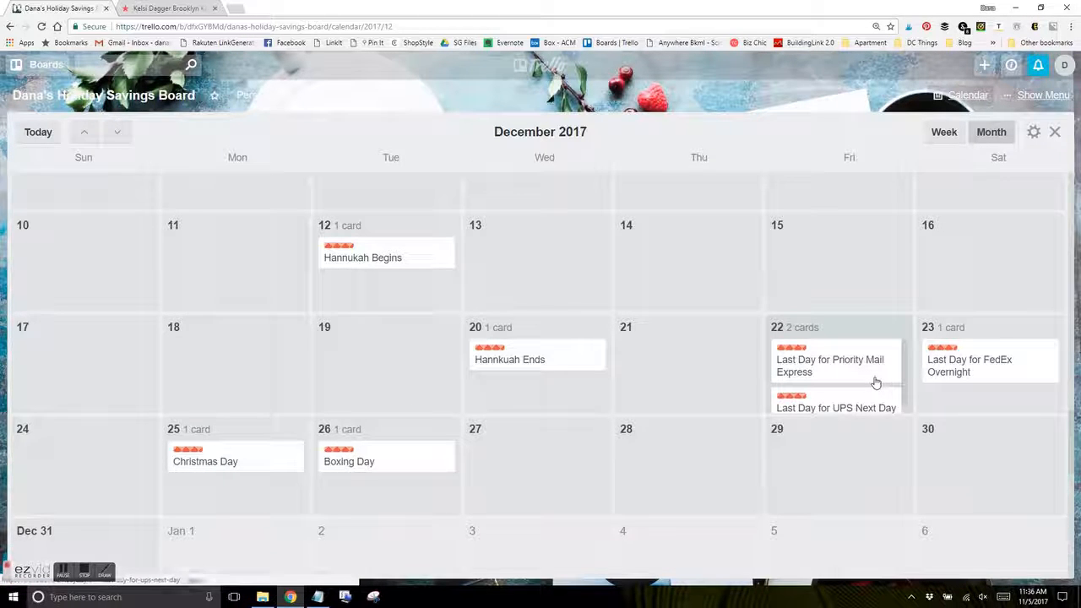